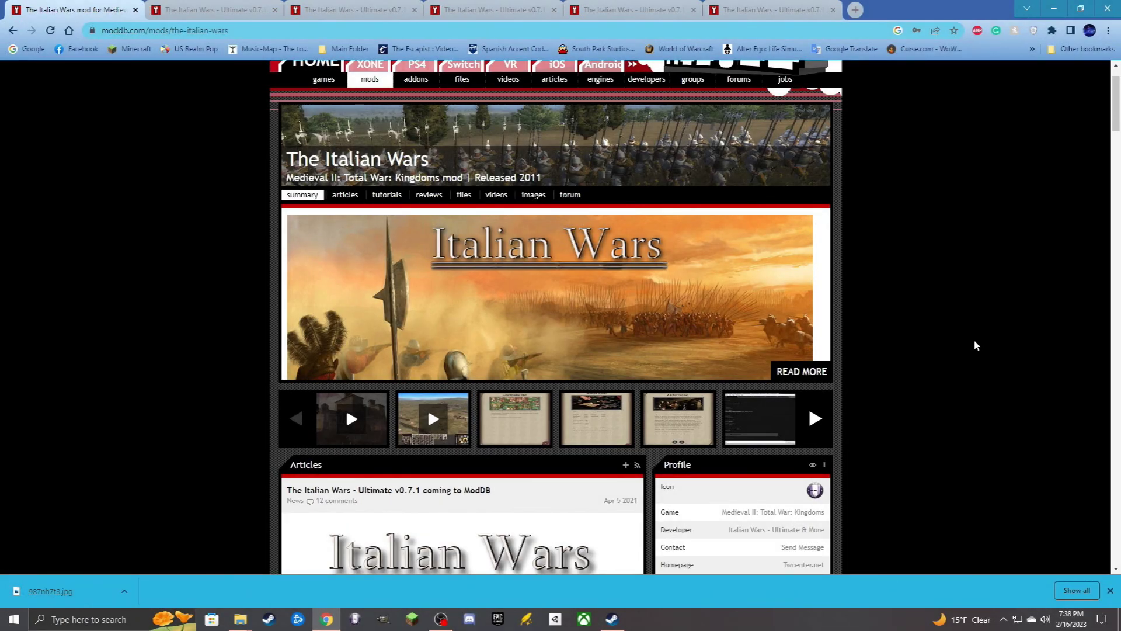
- Review The Italian Wars mod page down to the v0.7.1 download parts and the installation instructions
click(1109, 590)
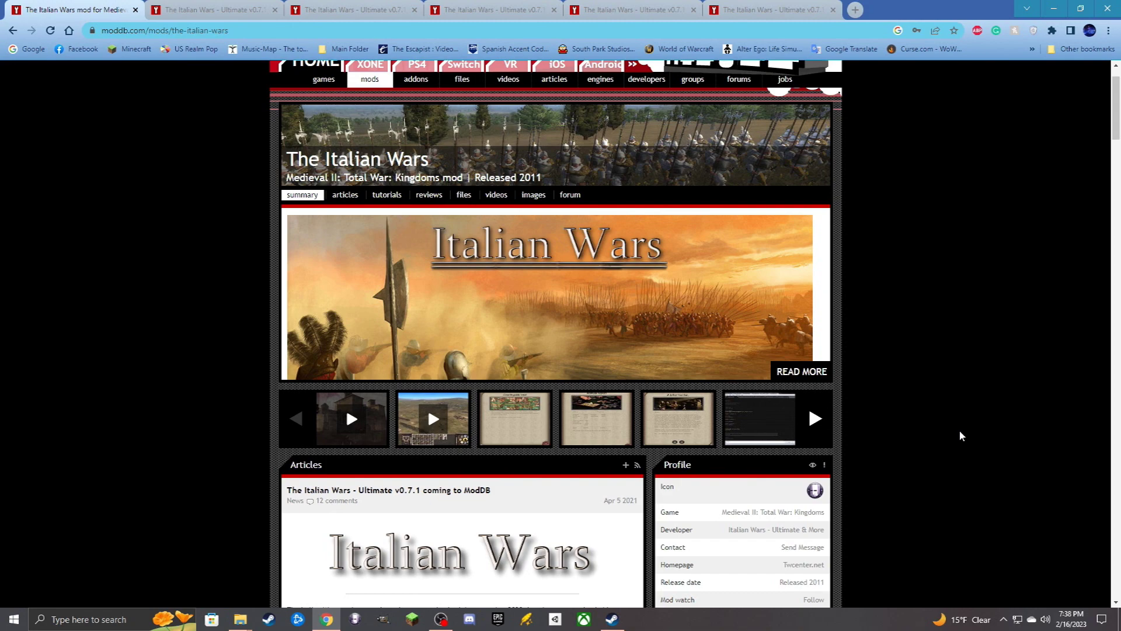
scroll(945, 268, down, 3)
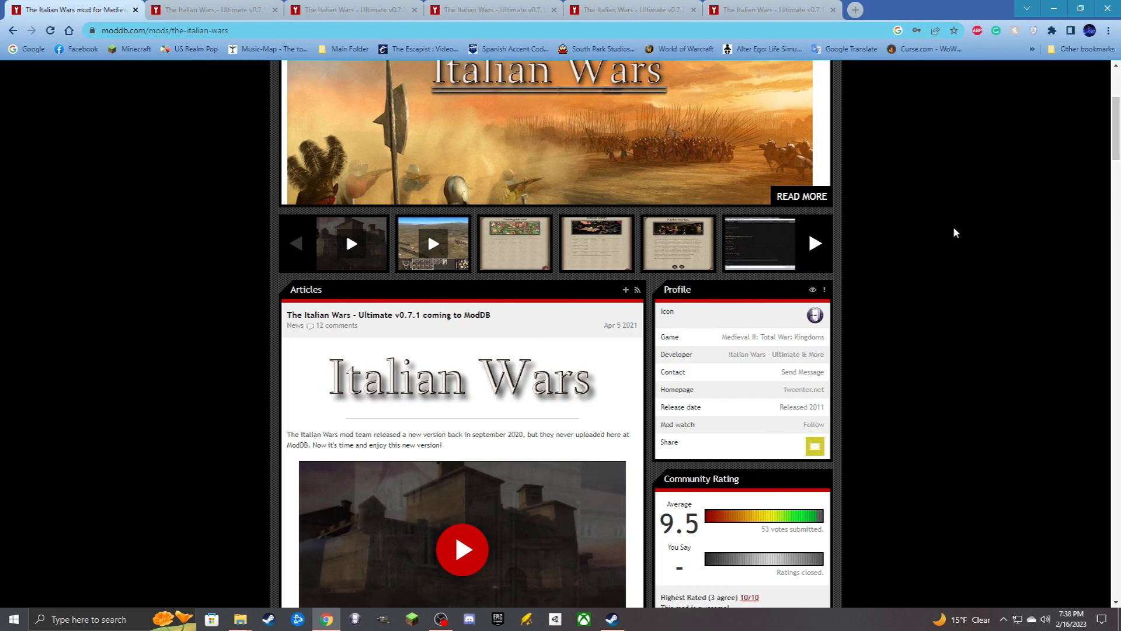
scroll(948, 244, down, 2)
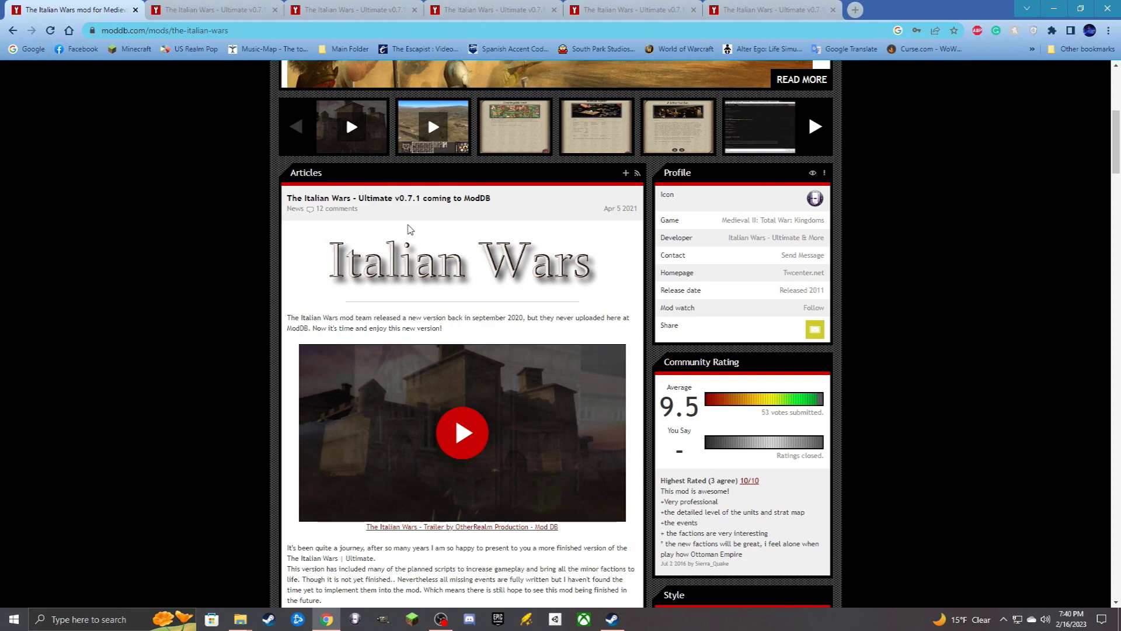
scroll(451, 220, down, 1)
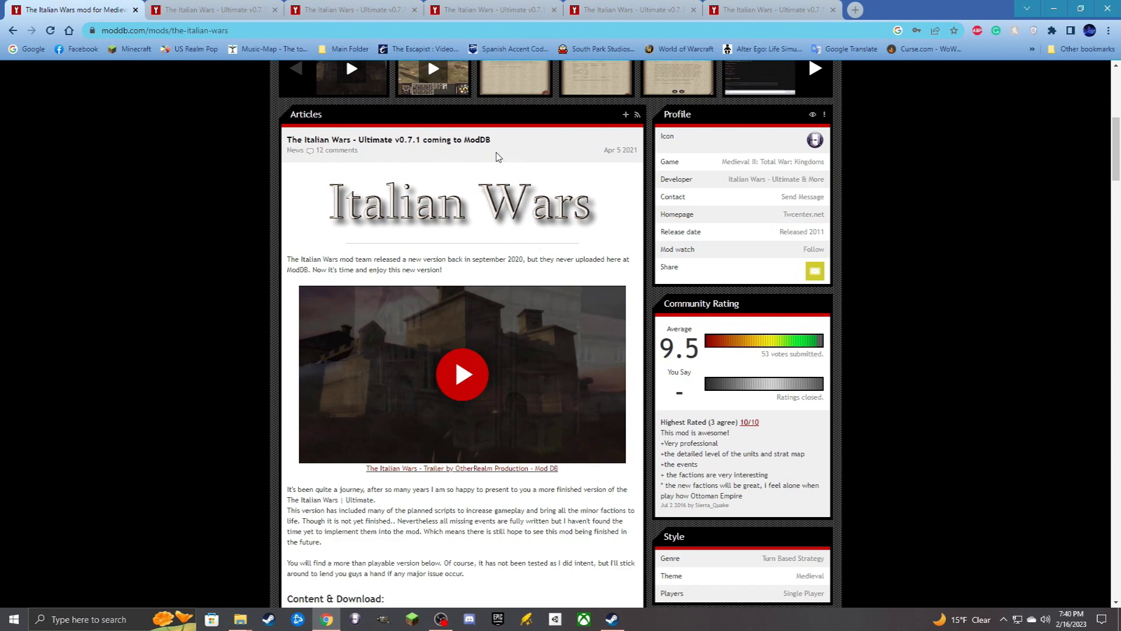
scroll(498, 157, down, 2)
scroll(542, 146, up, 2)
scroll(486, 212, down, 5)
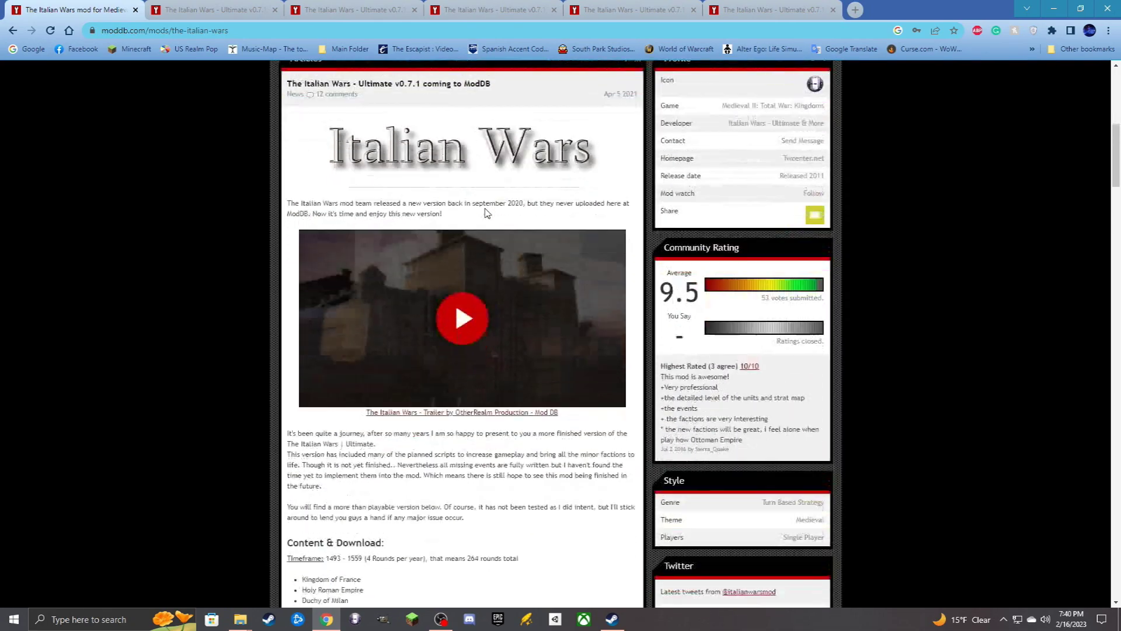
scroll(486, 211, down, 5)
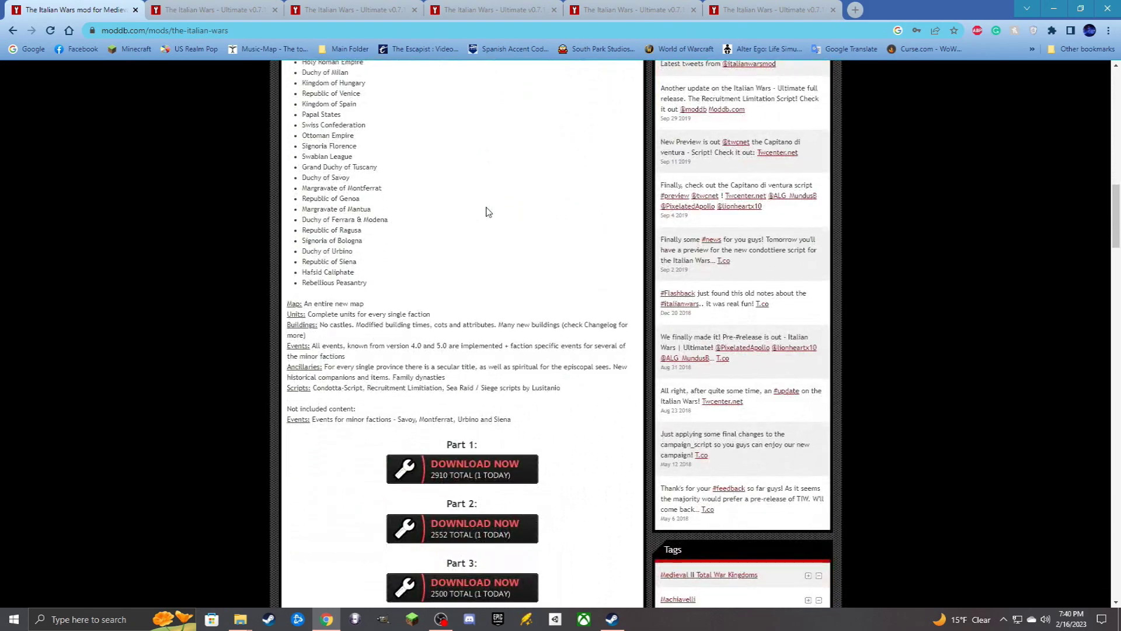
scroll(488, 211, down, 4)
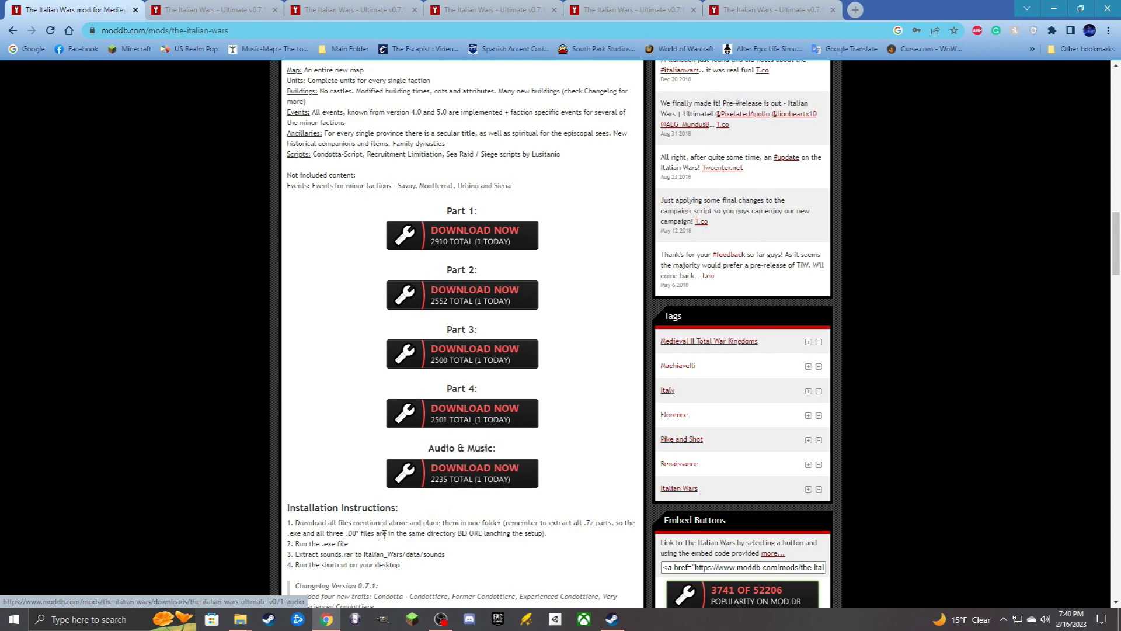
- Download Part 1 of The Italian Wars - Ultimate v0.7.1, the file DIK_Ultimate_-_0.7.1-0028.exe
key(ctrl+Tab)
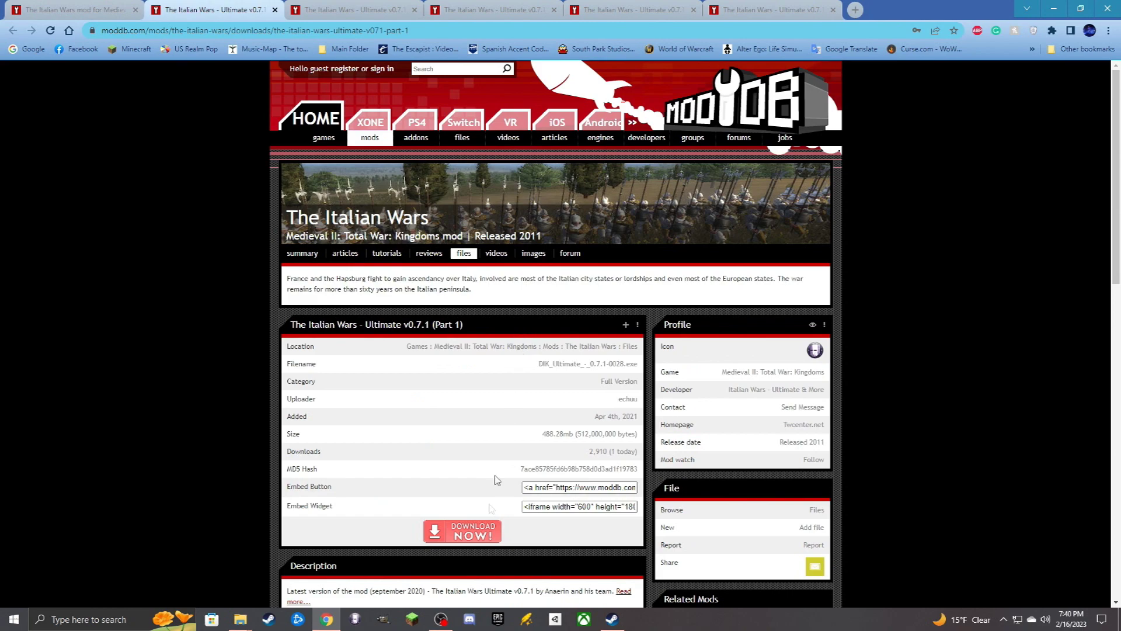
click(473, 536)
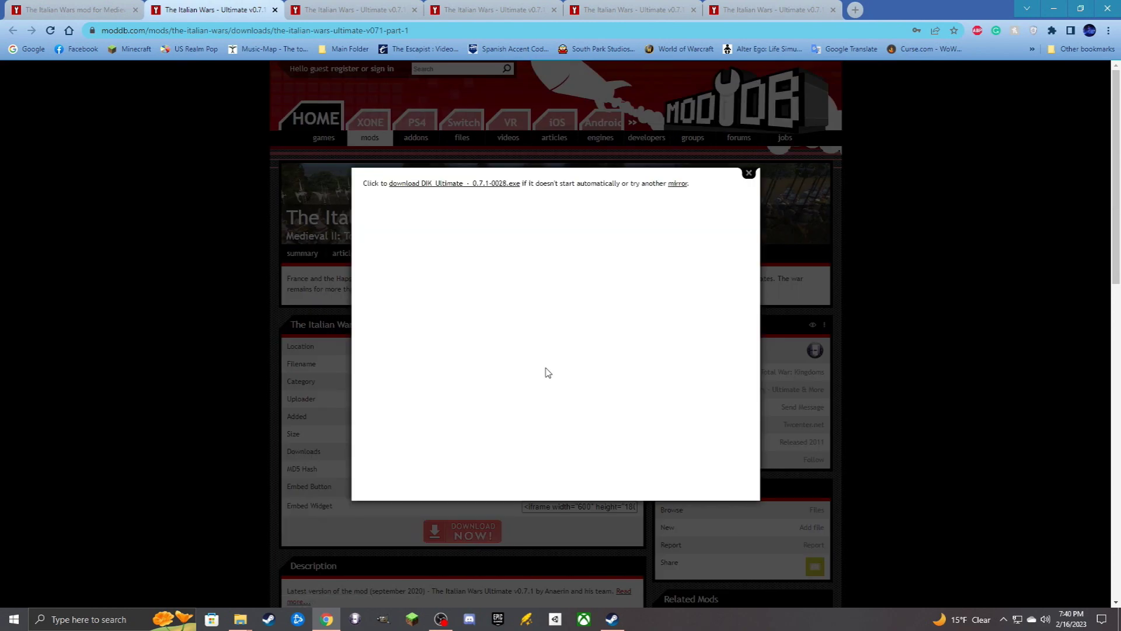
click(485, 185)
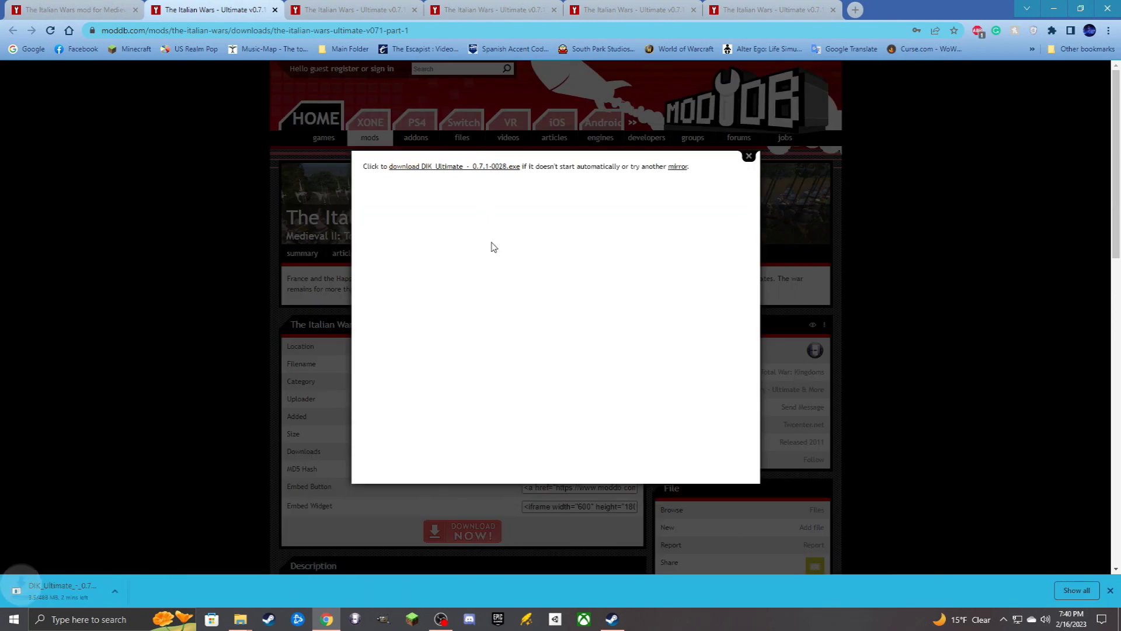
- Download Part 2 of The Italian Wars - Ultimate v0.7.1, DIK_Ultimate_-_0.7.1-0028_D01.7z, and dismiss the download popup
key(ctrl+Tab)
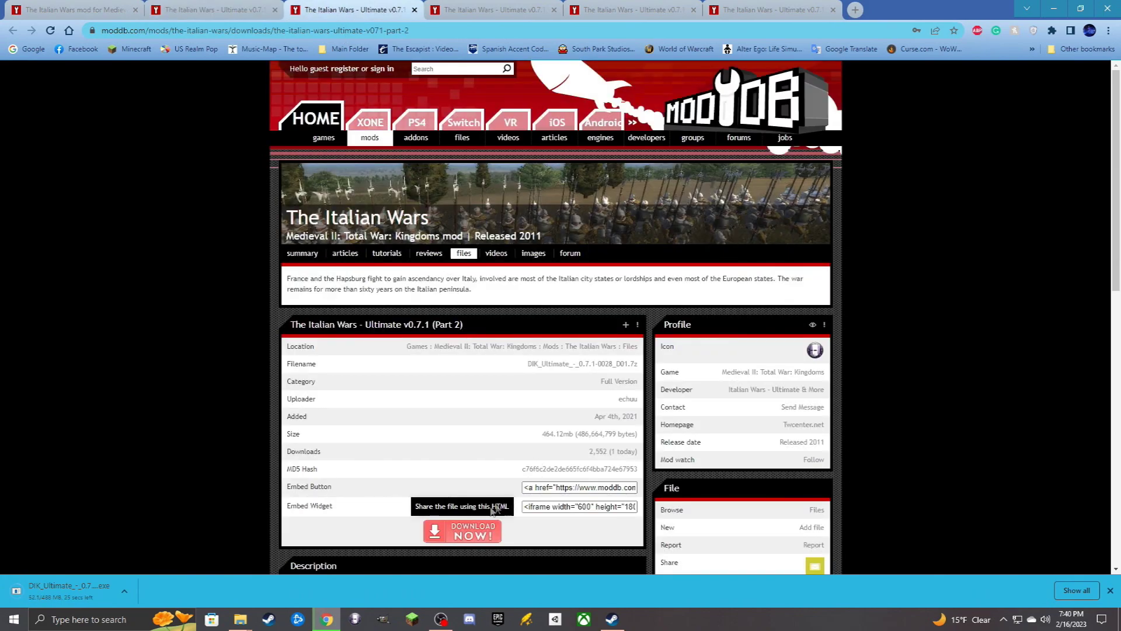
click(466, 535)
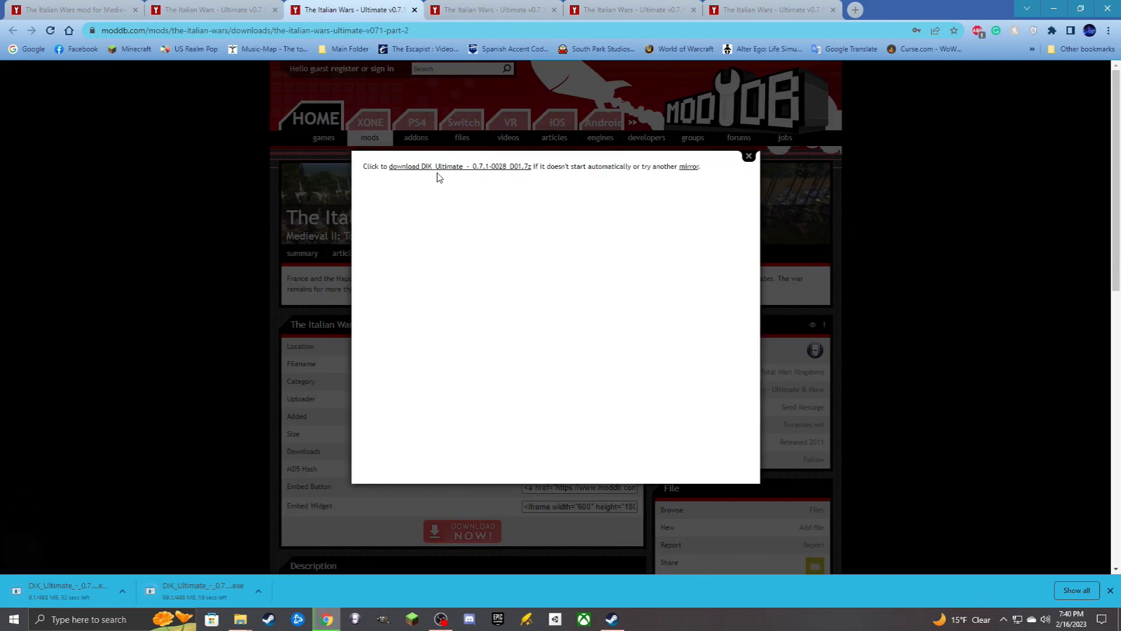
click(748, 157)
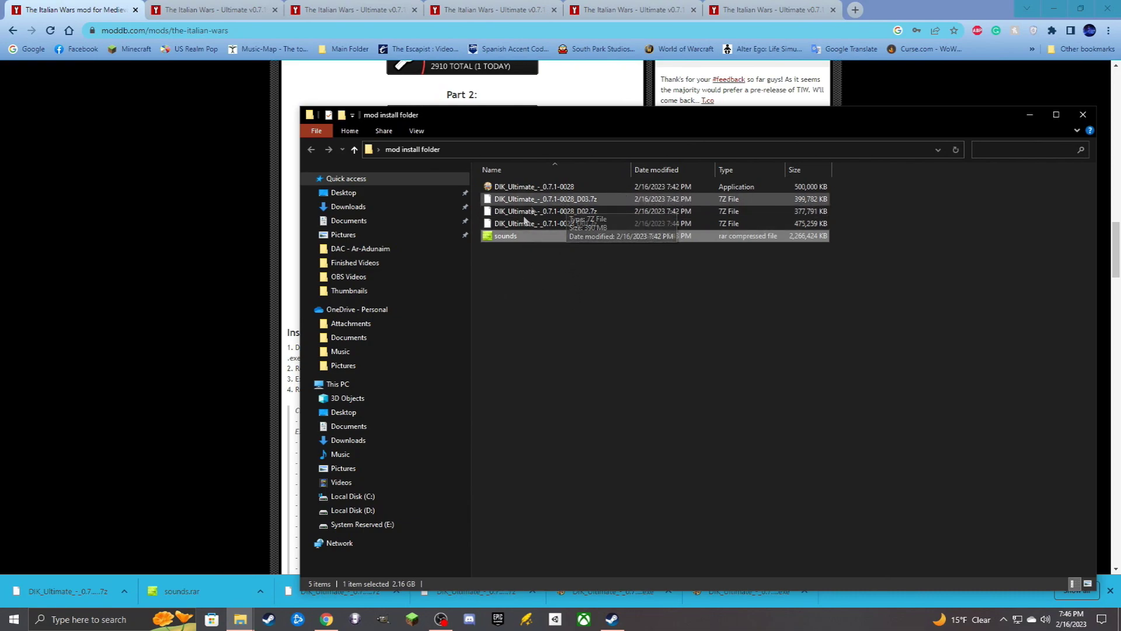
- Check the files in the mod install folder, the forum download links and the installer's progress
click(546, 195)
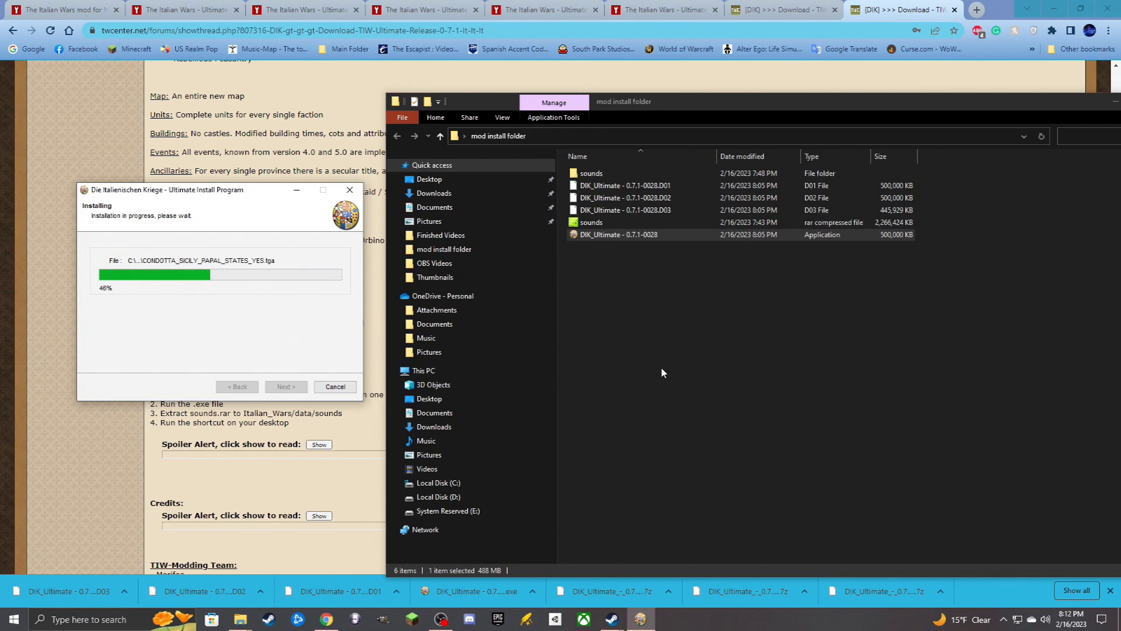
click(103, 118)
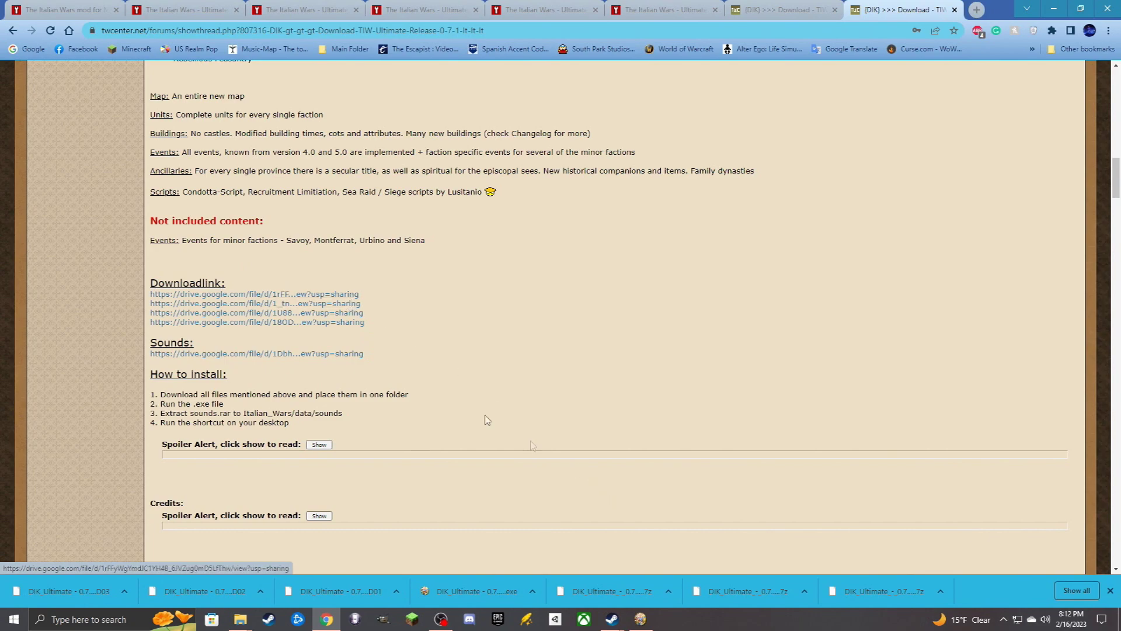
click(640, 618)
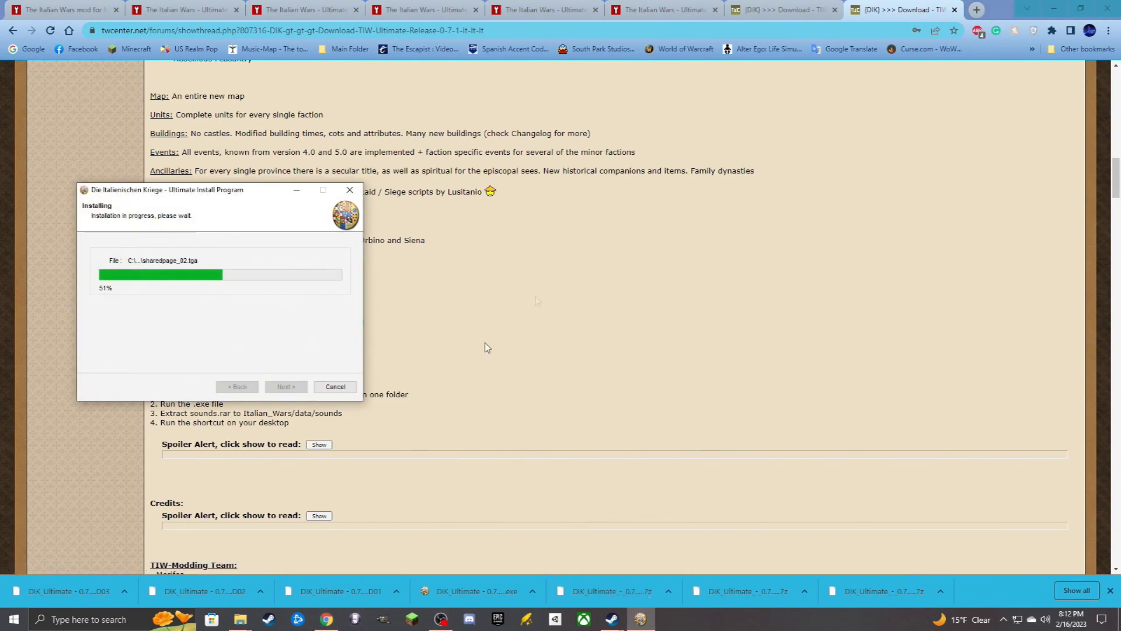
mouse_move(241, 619)
click(302, 580)
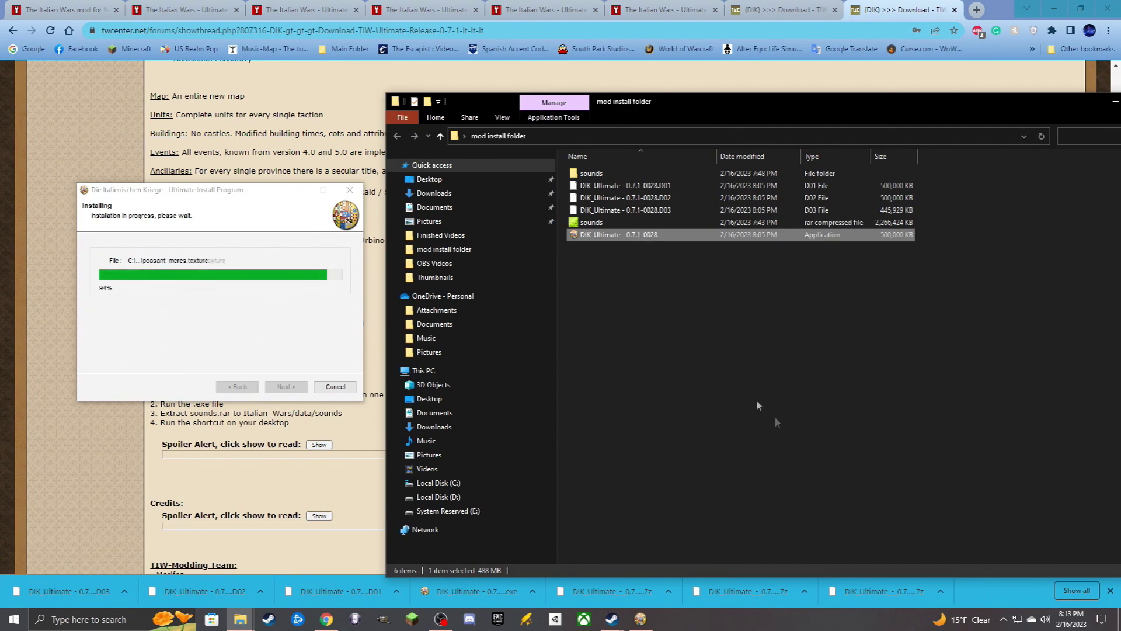
- Switch to Steam, browse the local files of Total War: Medieval II from its properties, and minimize the opened game folder
mouse_move(611, 622)
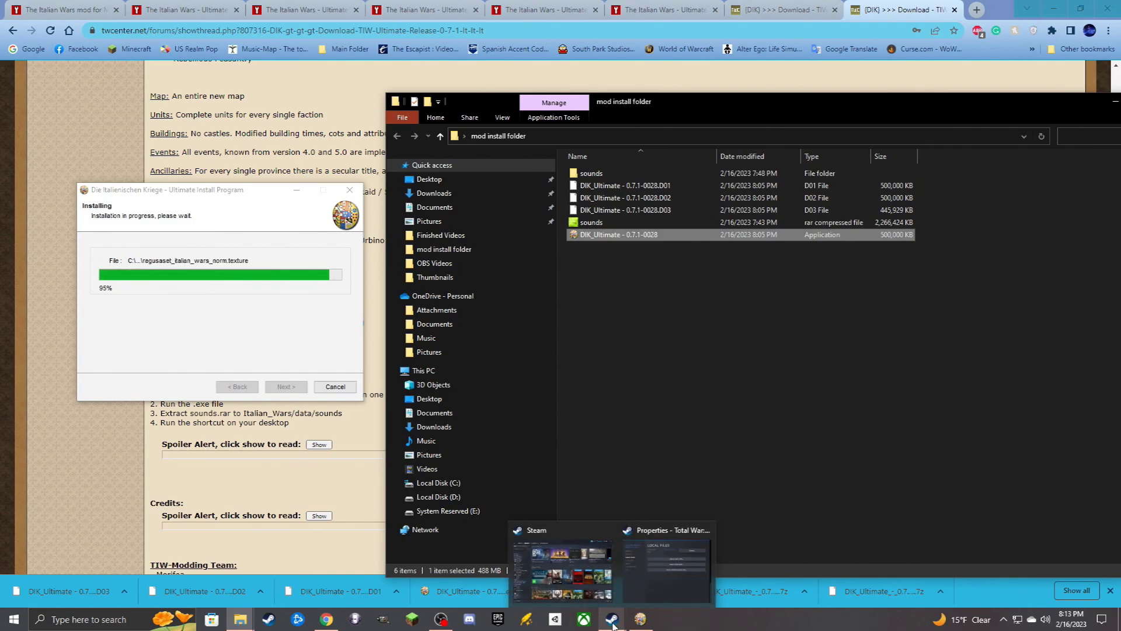
click(601, 580)
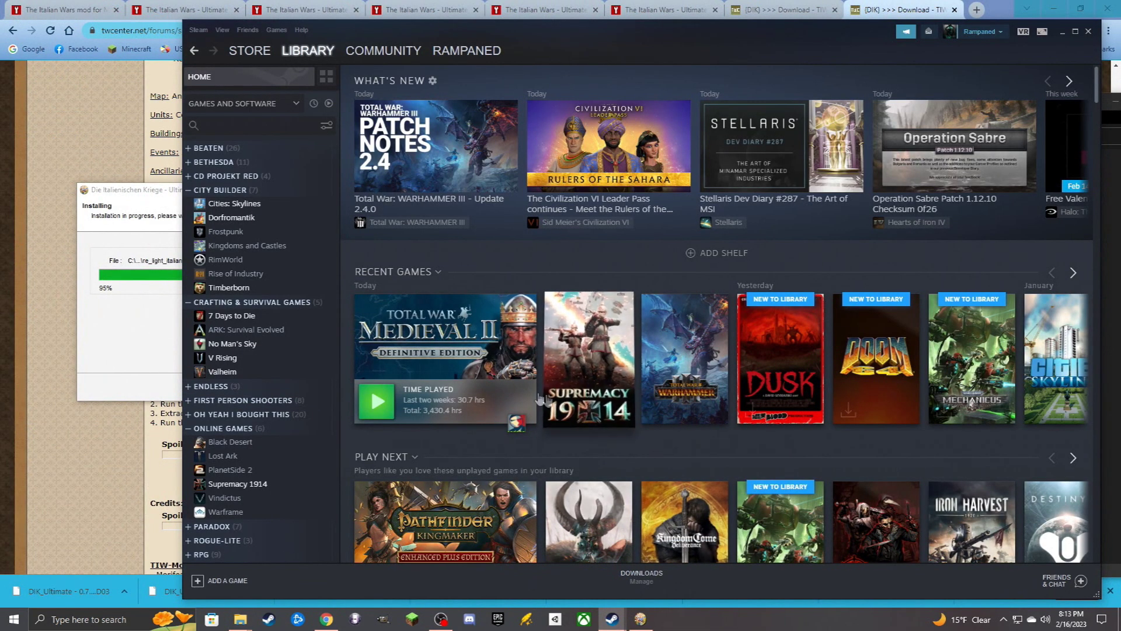
right_click(454, 344)
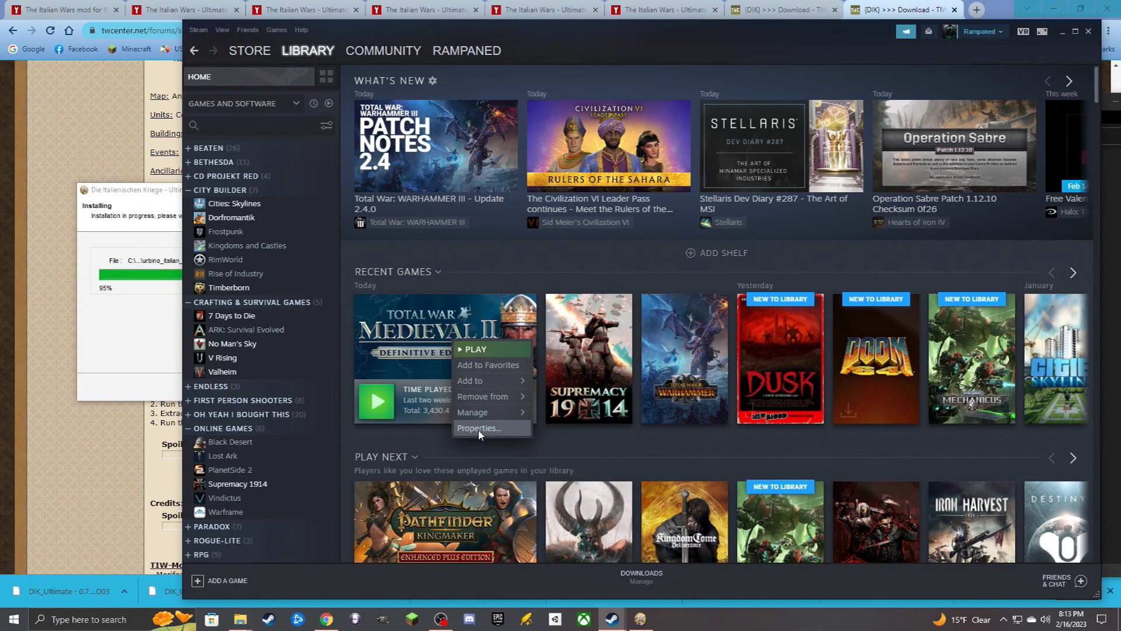
click(479, 427)
click(366, 248)
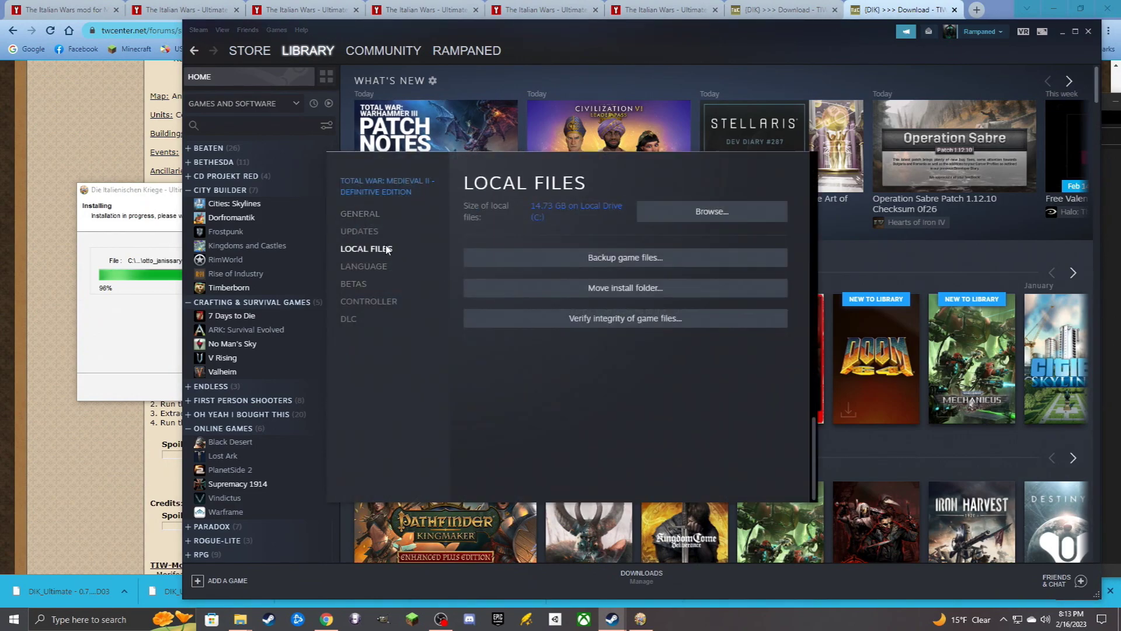
click(712, 211)
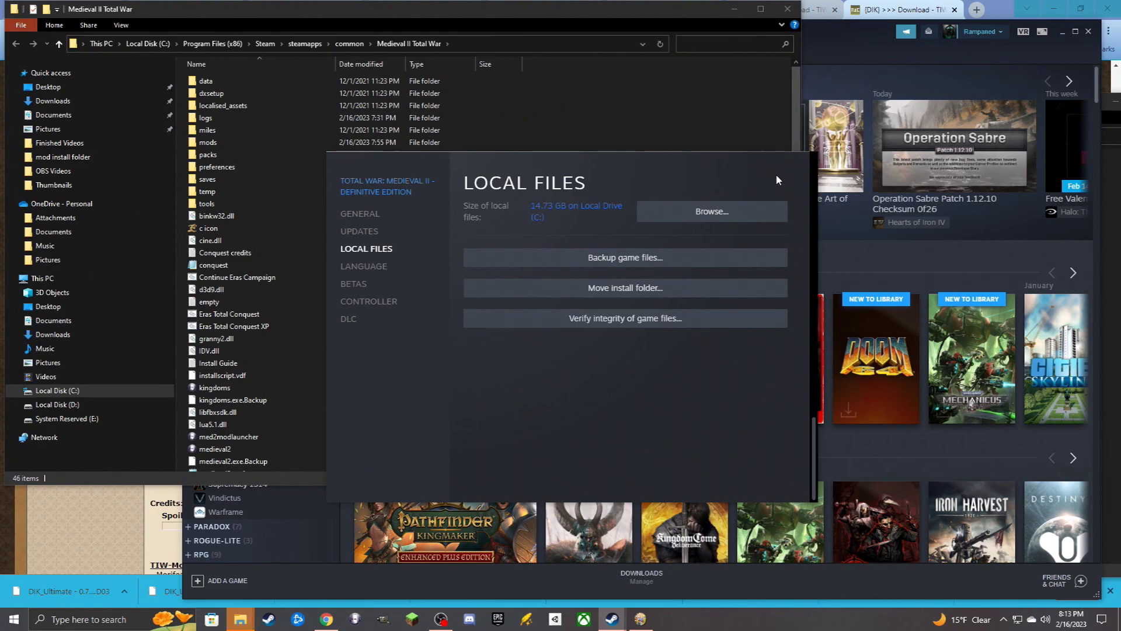
click(777, 33)
click(733, 9)
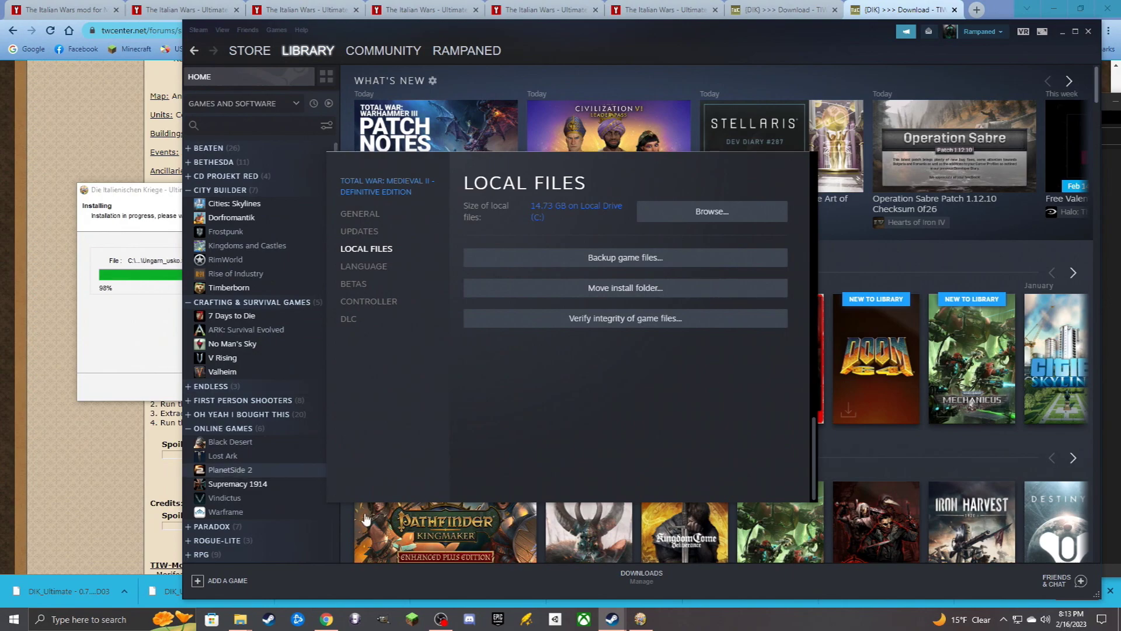
- Return to the Die Italienischen Kriege - Ultimate installer, complete its final pages and exit it
click(158, 332)
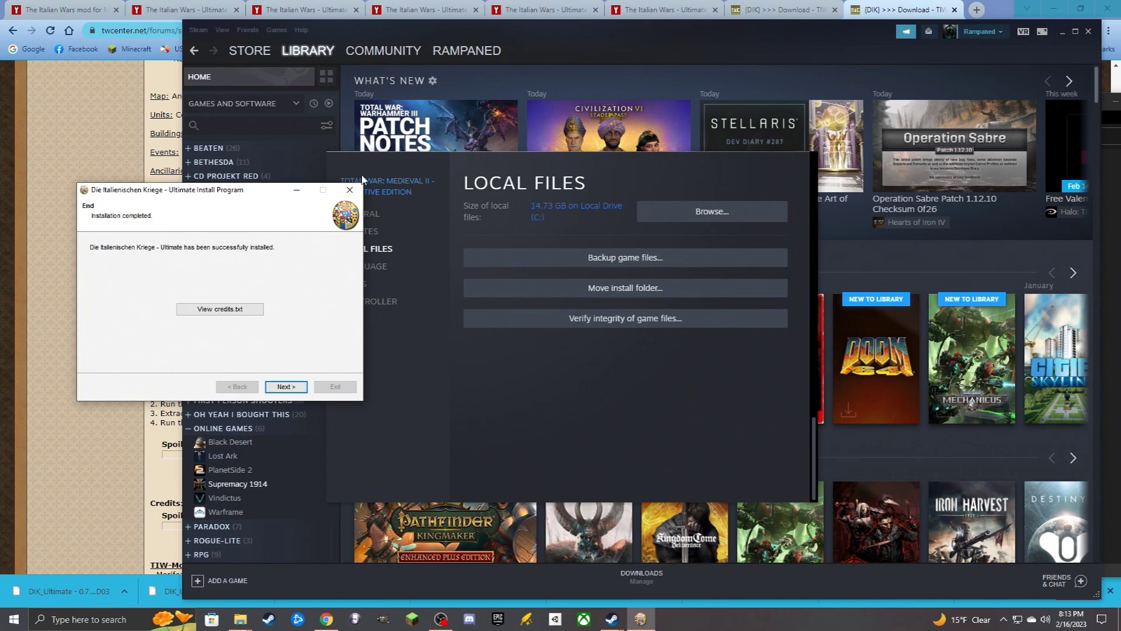
click(287, 386)
click(334, 388)
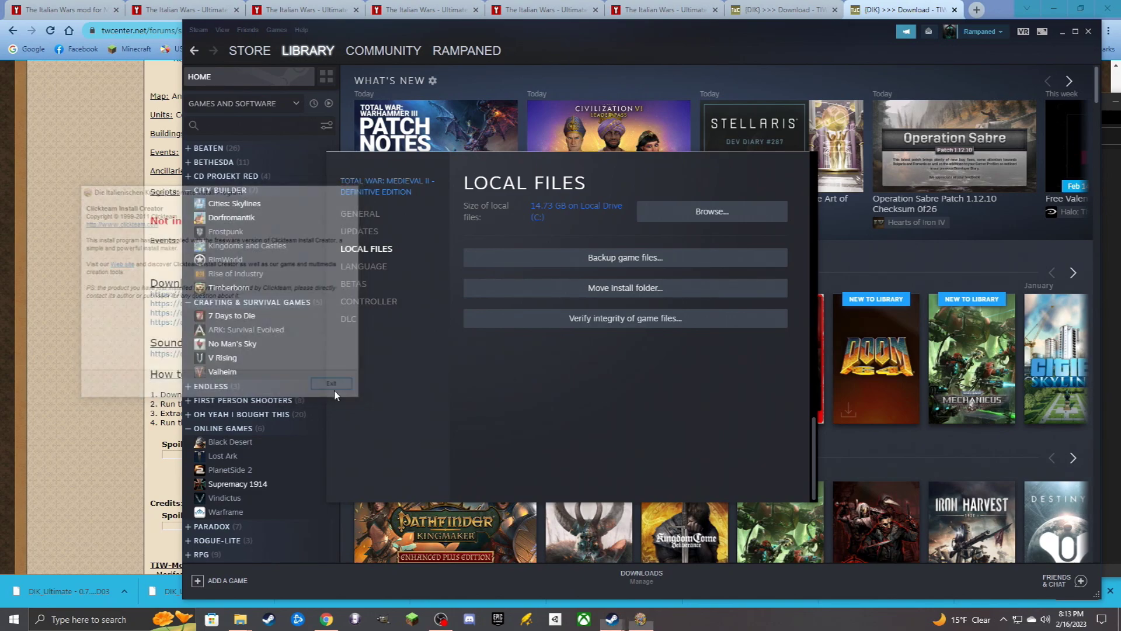
- Check the contents of the installed Italian_Wars folder and reread the How to install steps on the forum page
mouse_move(240, 618)
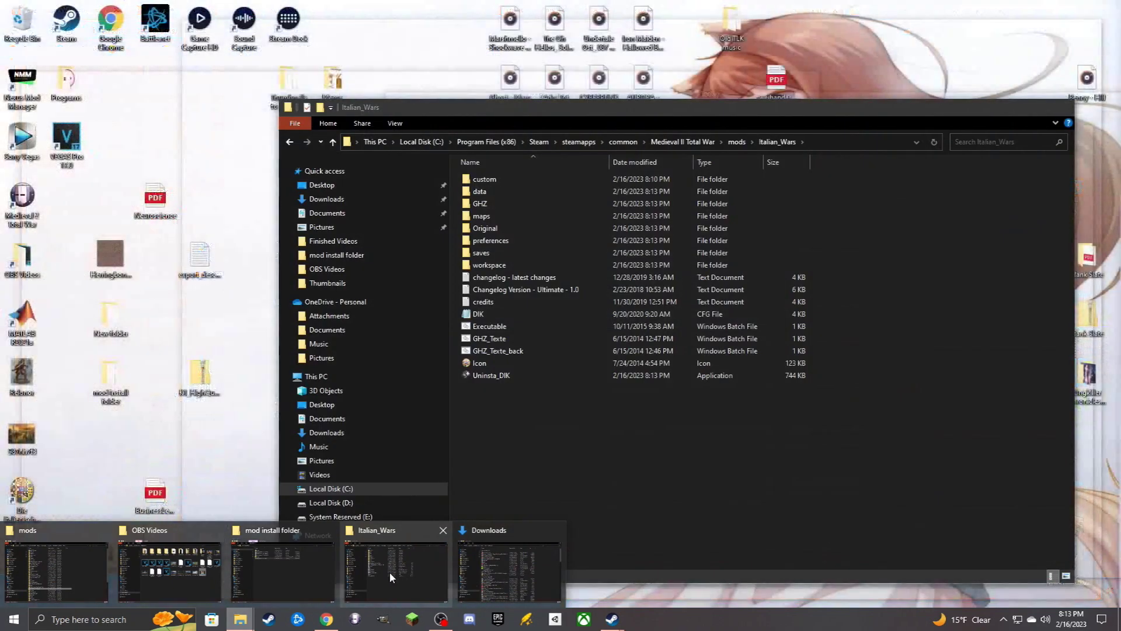
click(390, 572)
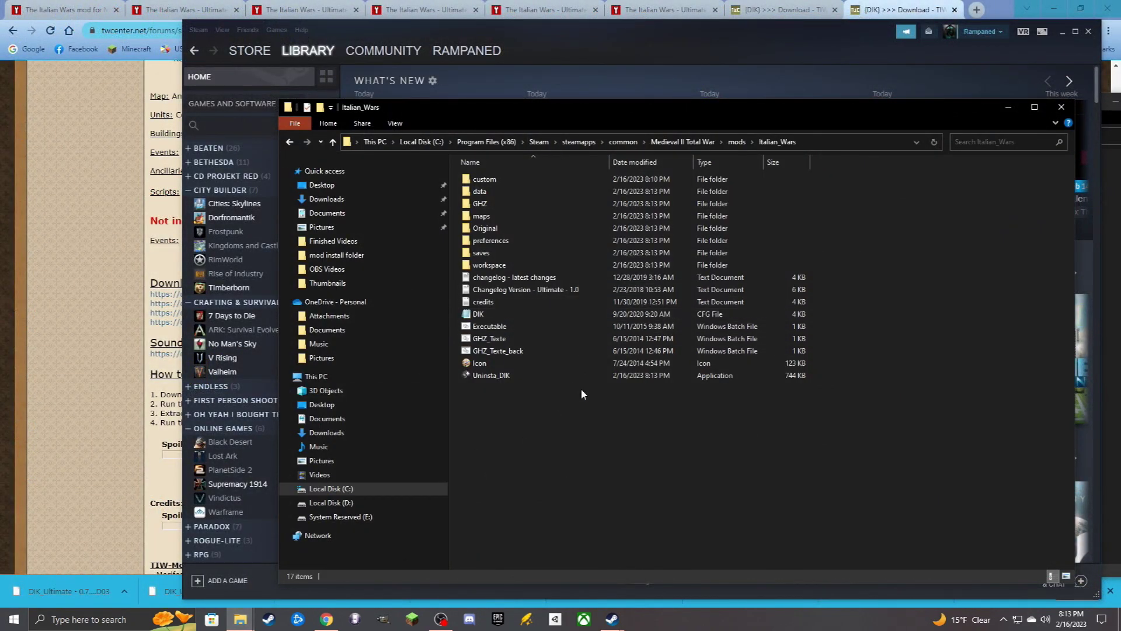
click(113, 382)
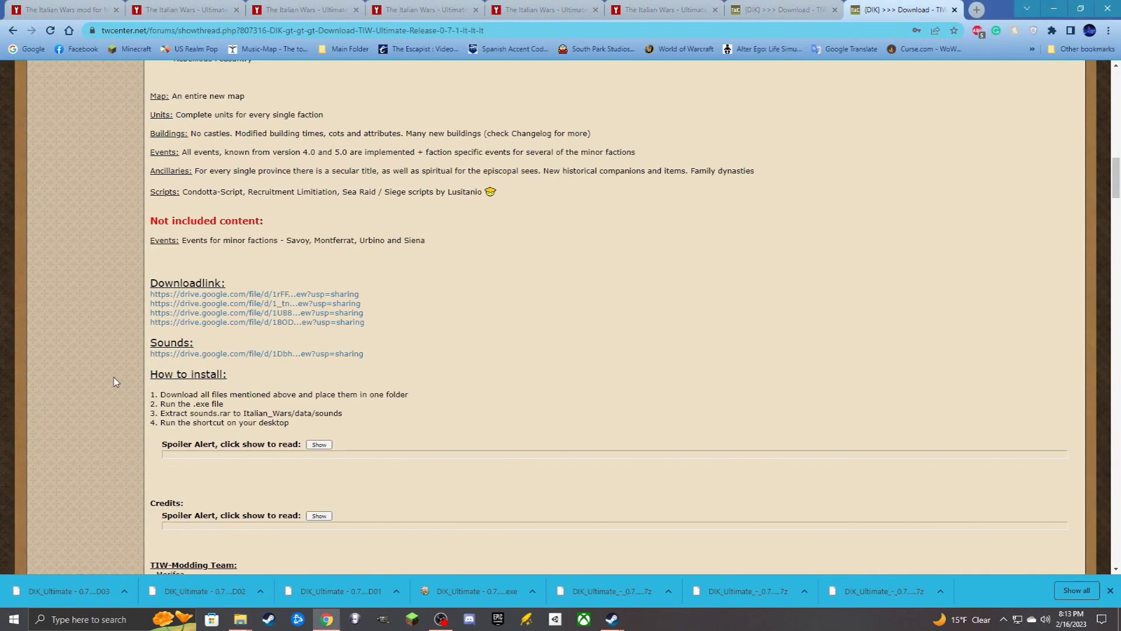
scroll(134, 373, down, 1)
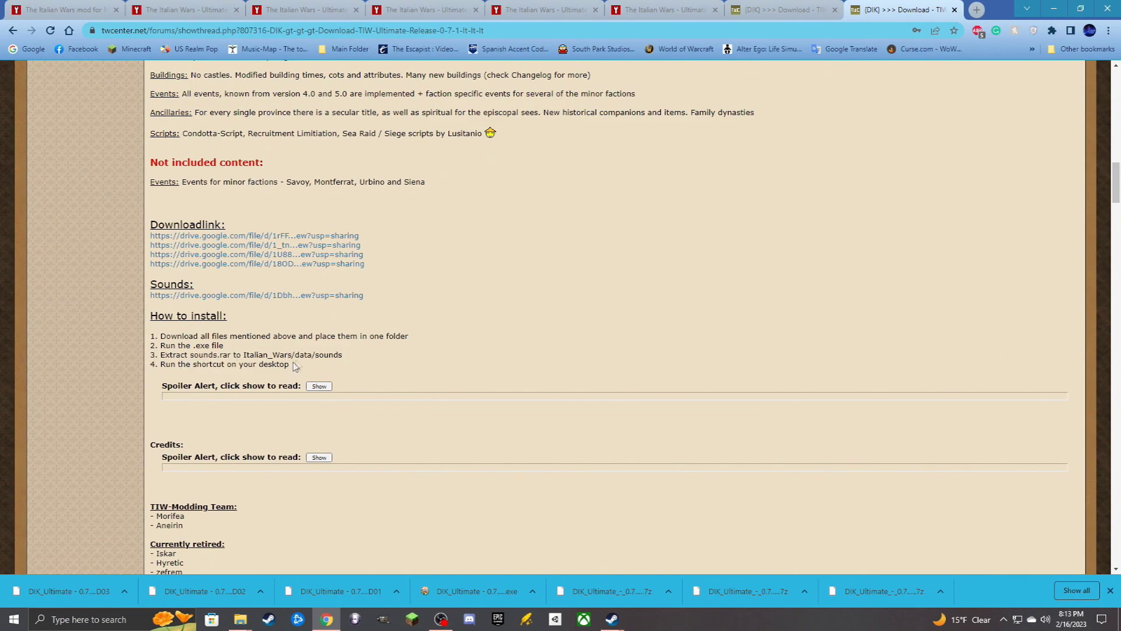
- Bring back the Italian_Wars mod folder, reposition its window over the forum page and open the data folder
mouse_move(240, 619)
click(397, 569)
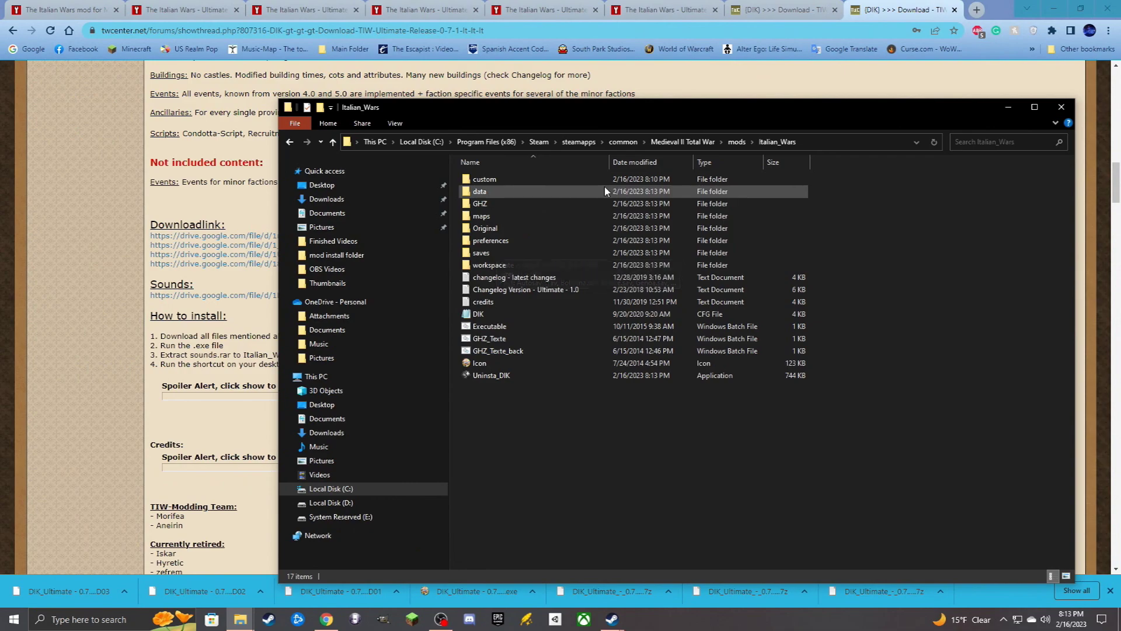
drag(525, 112, 611, 130)
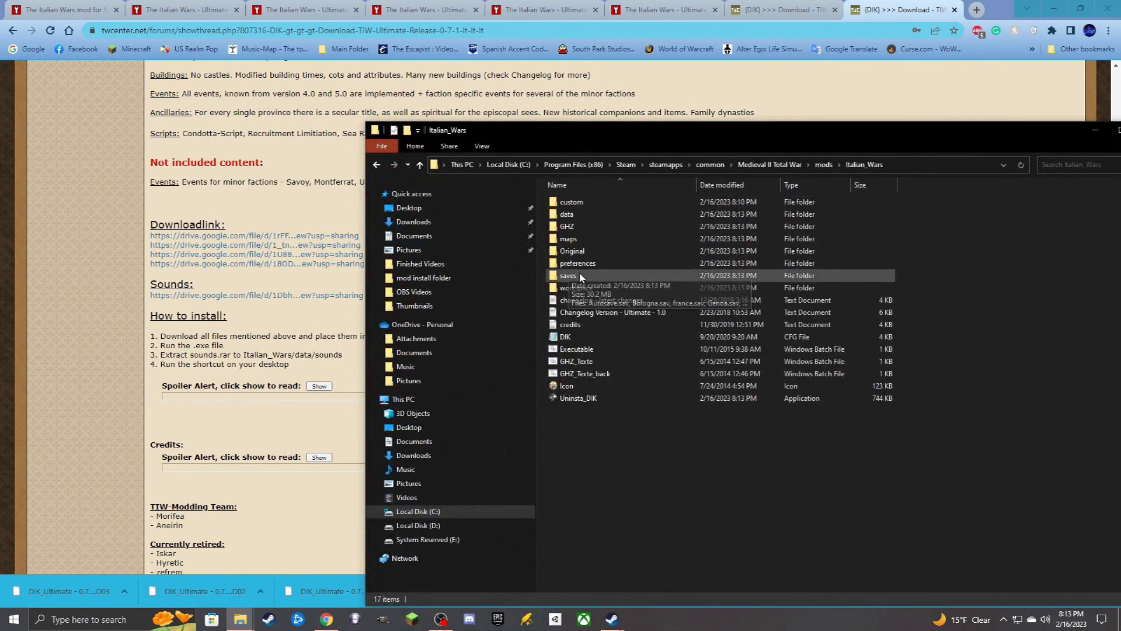
double_click(580, 214)
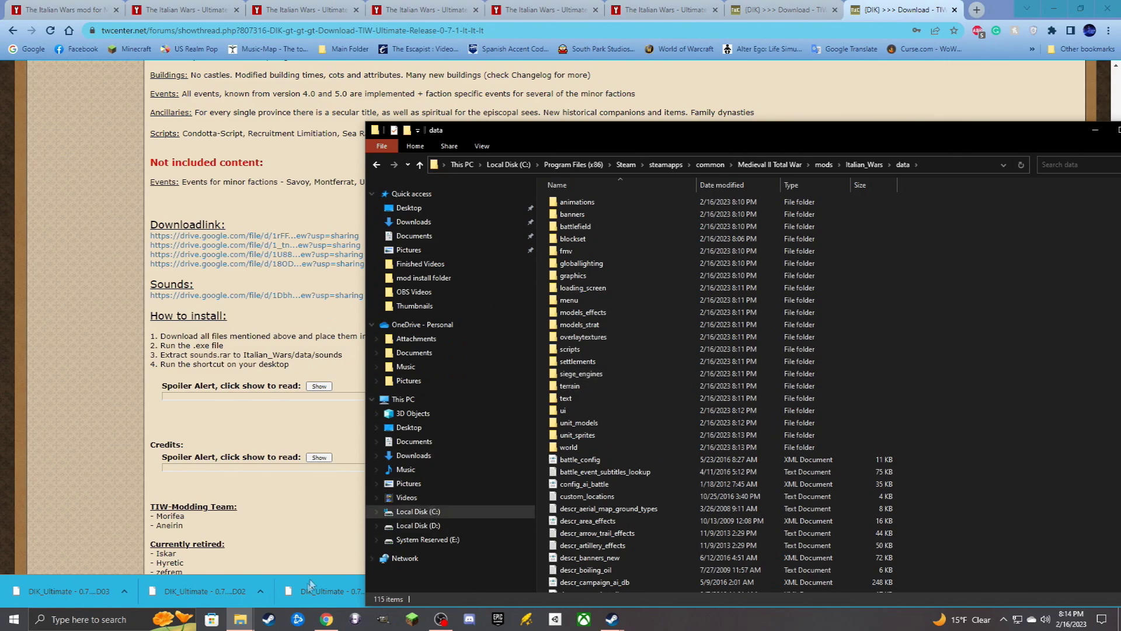
- Open the extracted sounds folder in the mod install folder and move its window so the data folder stays accessible
click(250, 622)
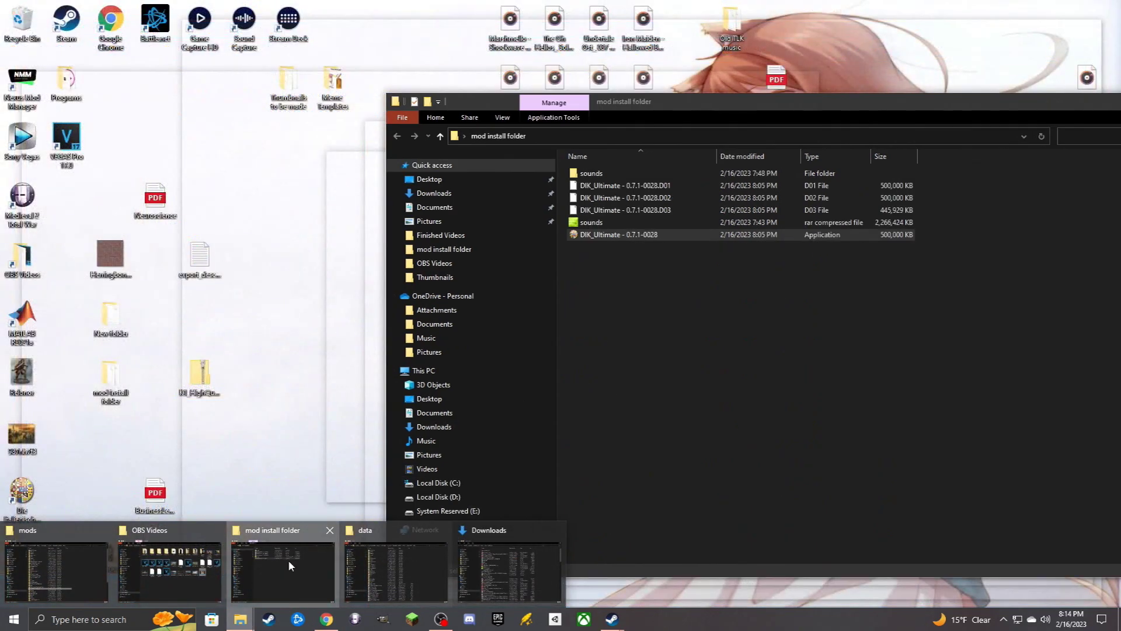
click(288, 559)
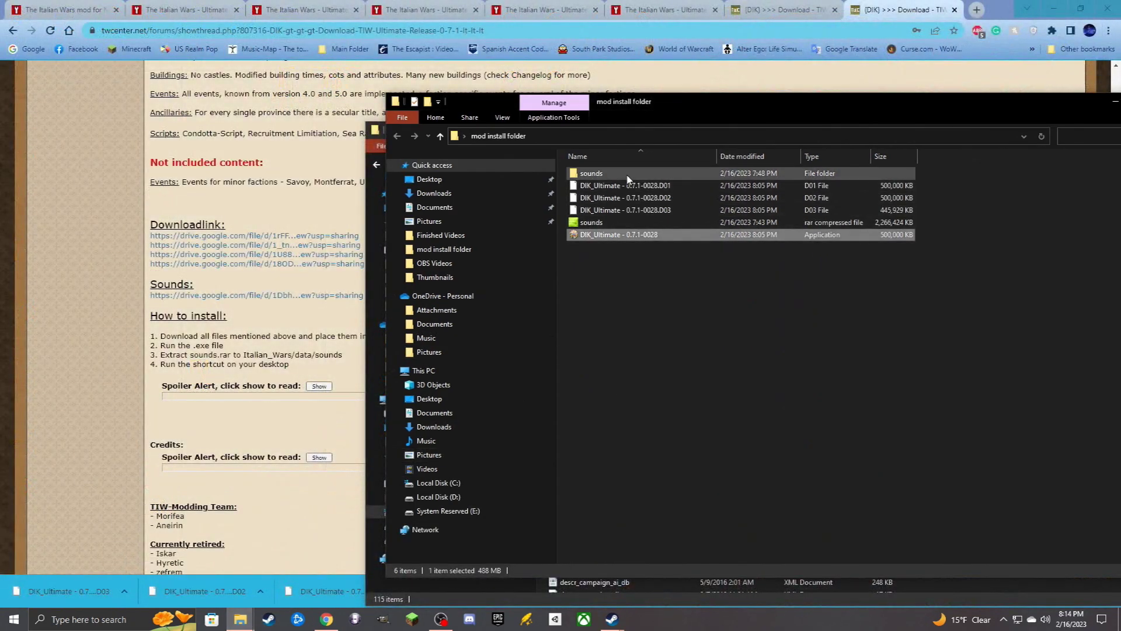
double_click(629, 174)
drag(653, 104, 288, 141)
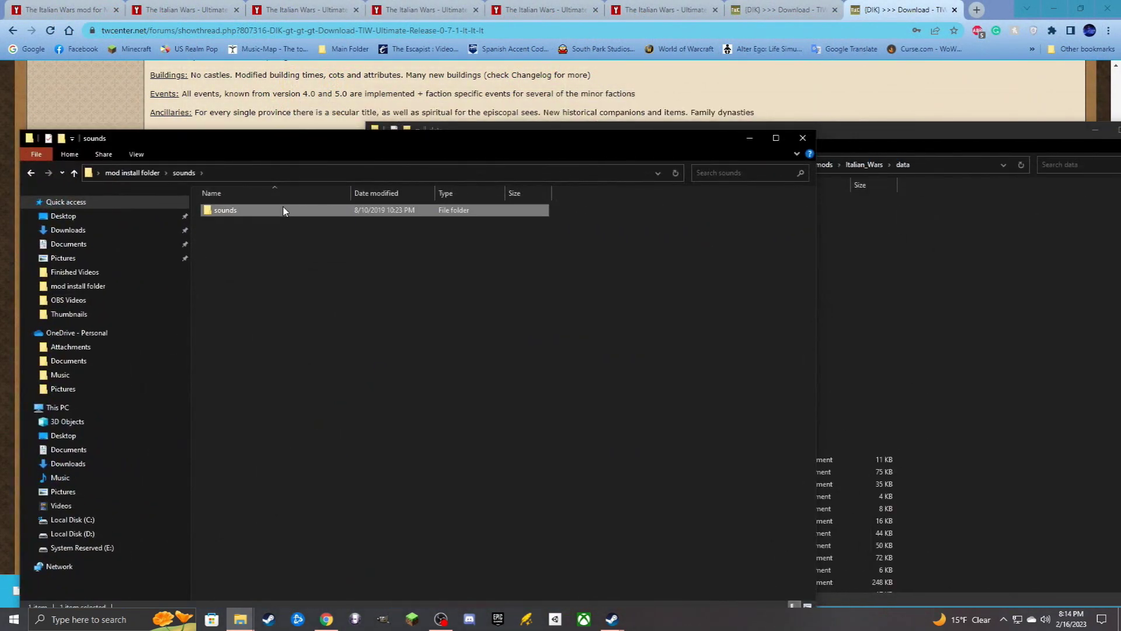
- Move the inner sounds folder into the Italian_Wars data folder and return to the parent Italian_Wars folder
double_click(274, 210)
key(alt+Left)
drag(331, 216, 1035, 363)
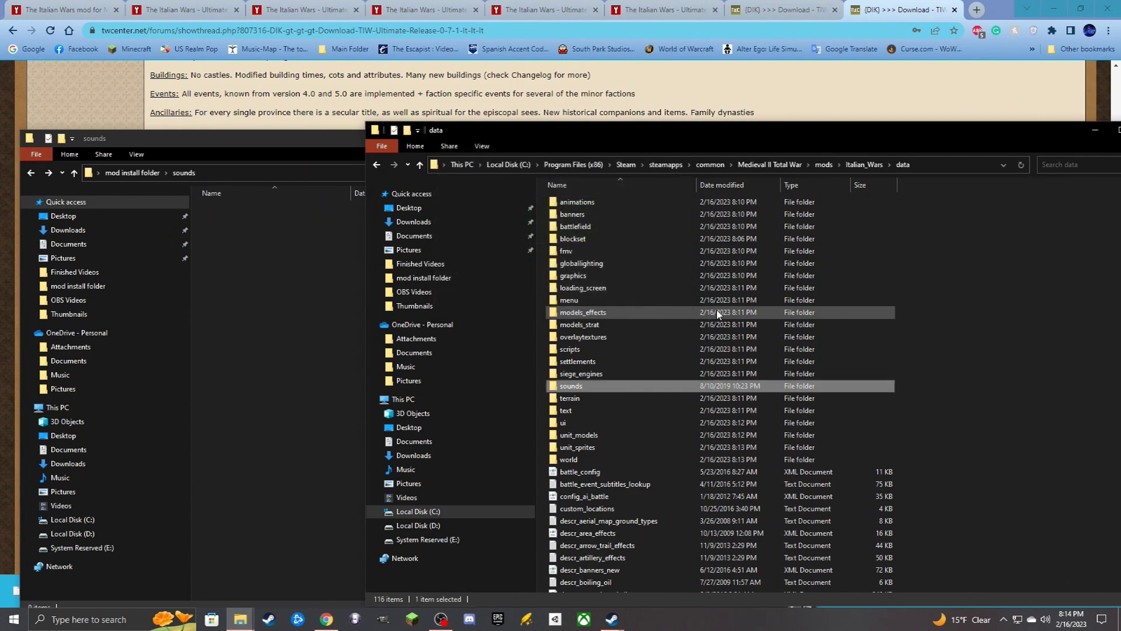
click(875, 165)
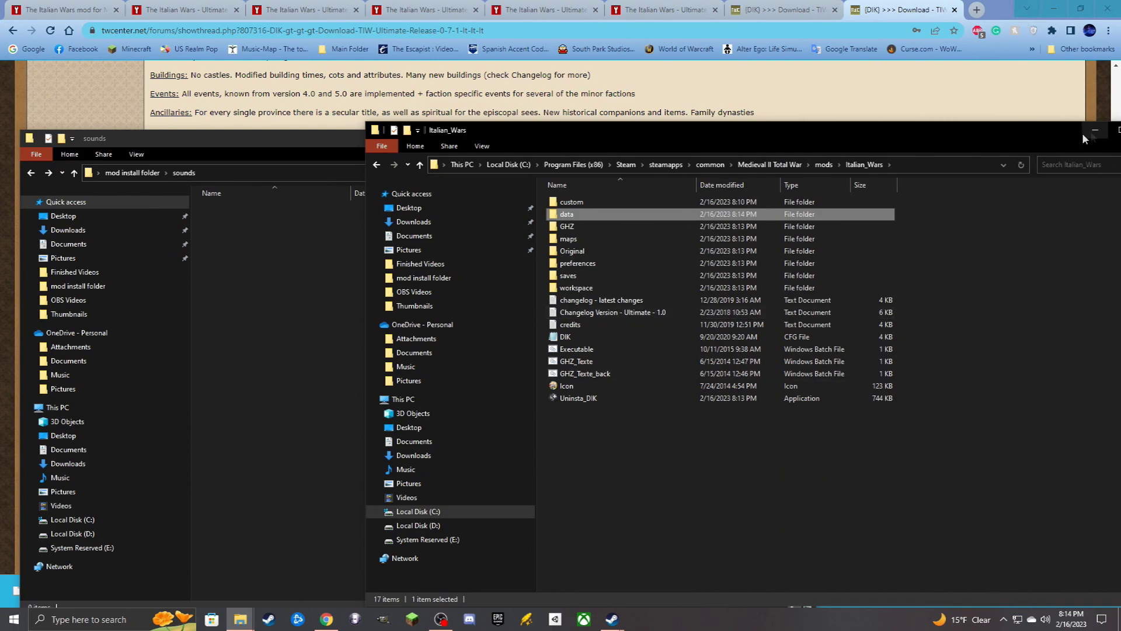
- Clear the desktop by closing the Italian_Wars folder, minimising the browser and moving the Downloads and sounds windows aside
drag(1047, 132, 890, 133)
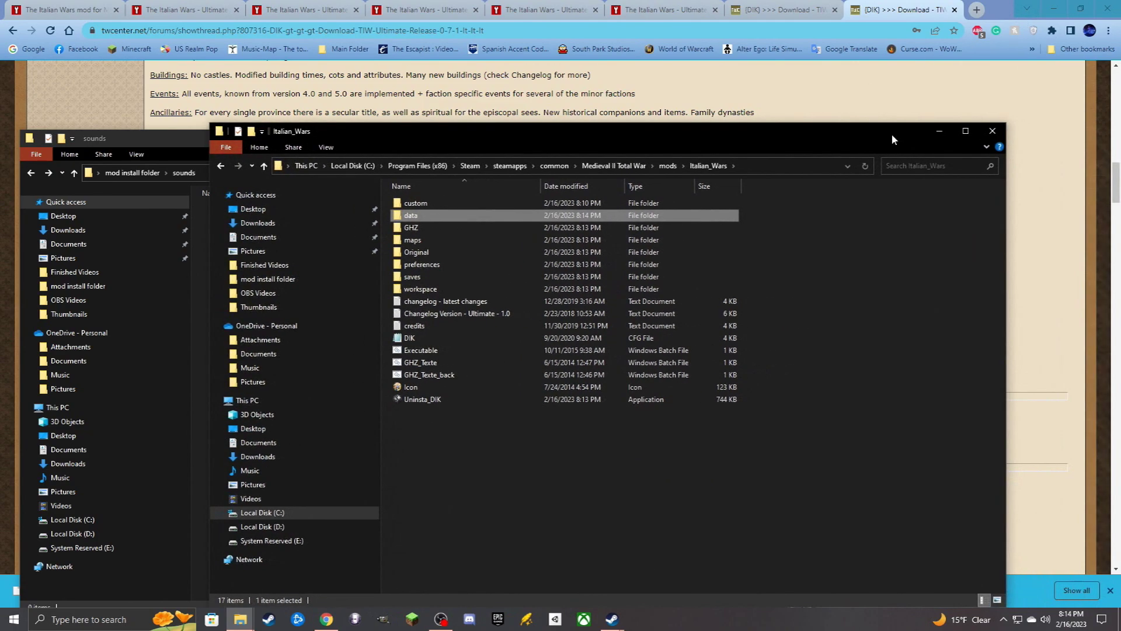
click(992, 130)
click(1053, 9)
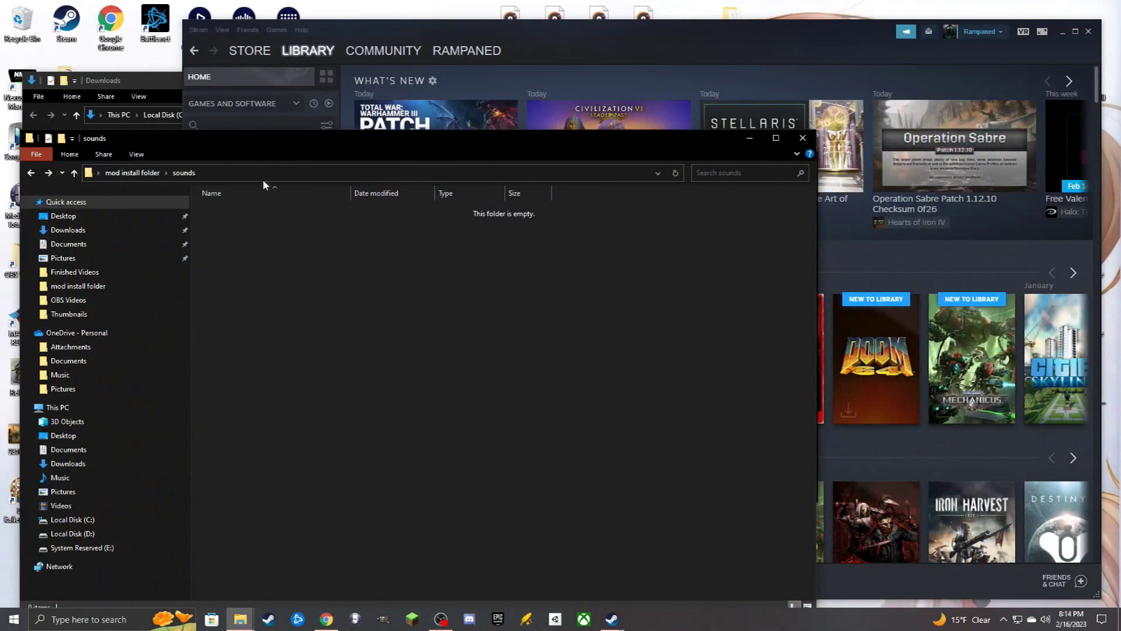
drag(132, 80, 538, 88)
drag(206, 136, 382, 116)
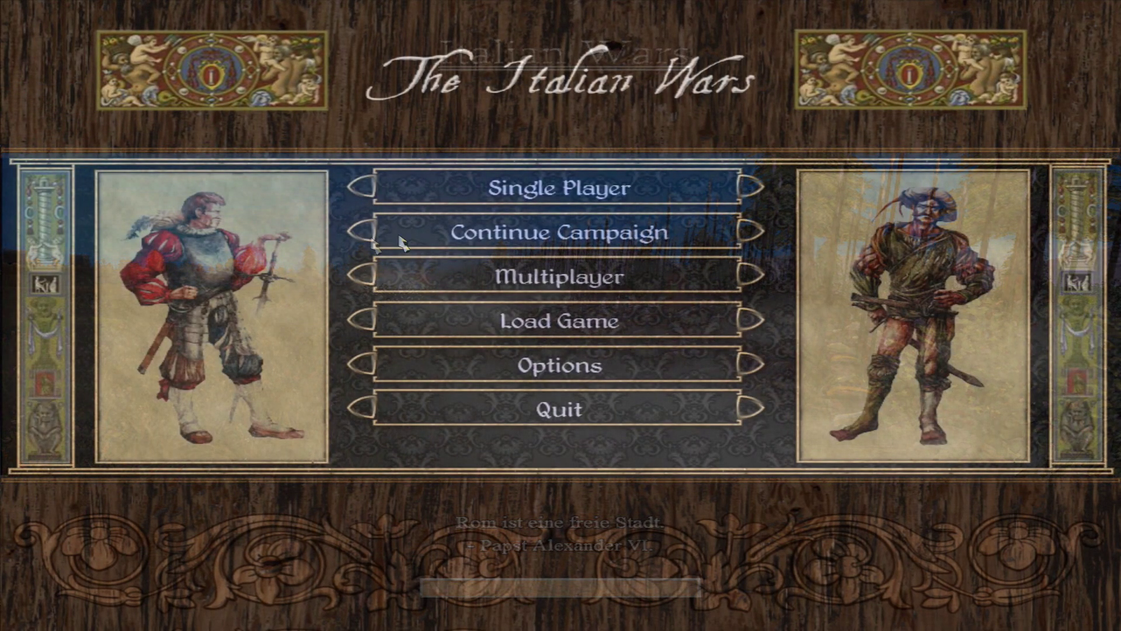
- Open the single-player campaign's faction selection and set both Difficulty and Battle Difficulty to Very Hard Difficulty
click(525, 185)
click(561, 237)
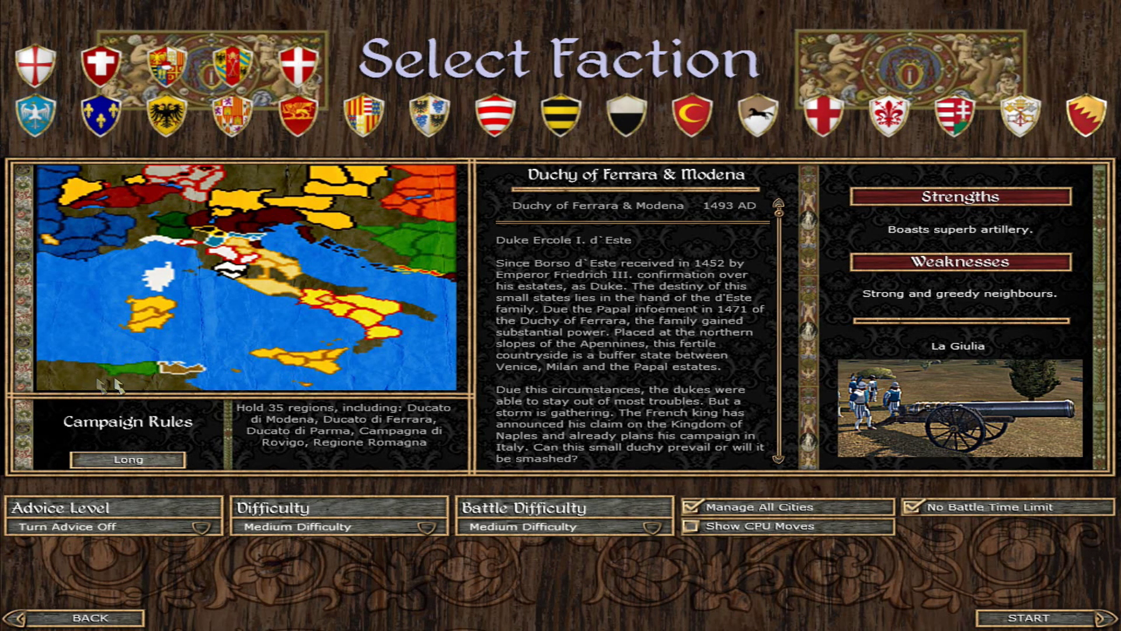
click(428, 528)
click(362, 587)
click(496, 528)
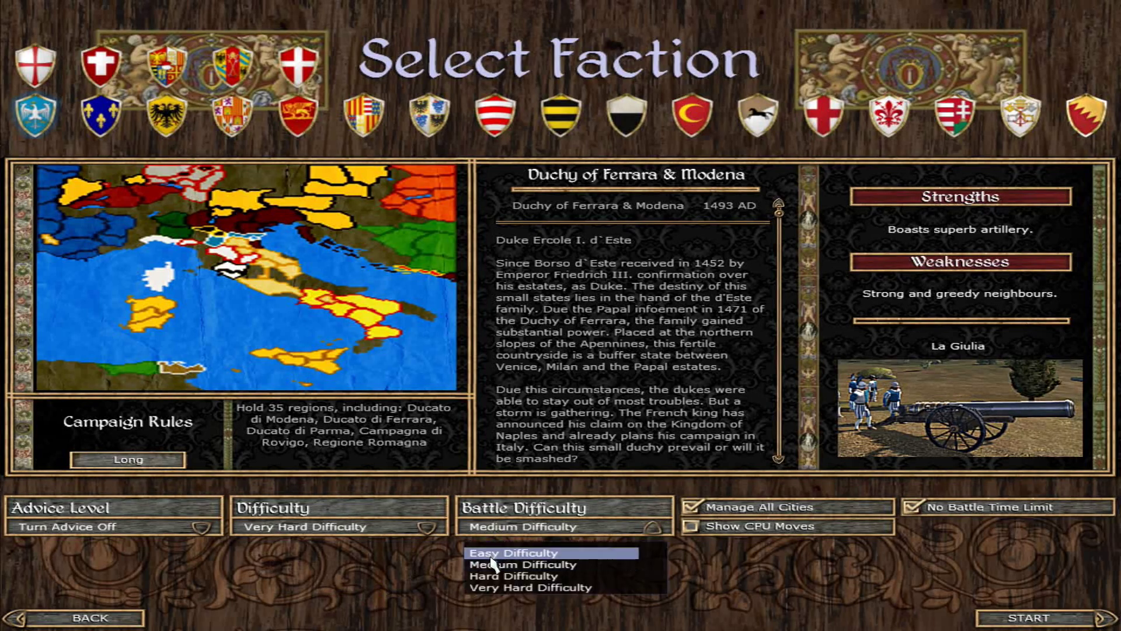
click(493, 586)
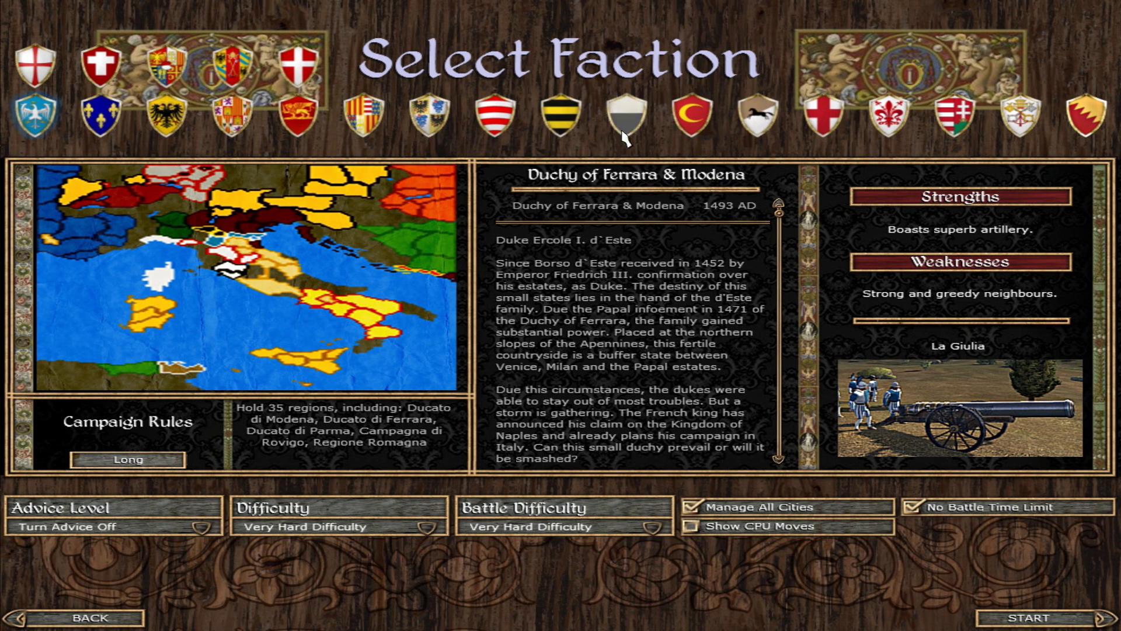
- Start the campaign as the Margravate of Mantua, toggling the No Battle Time Limit option first
click(561, 115)
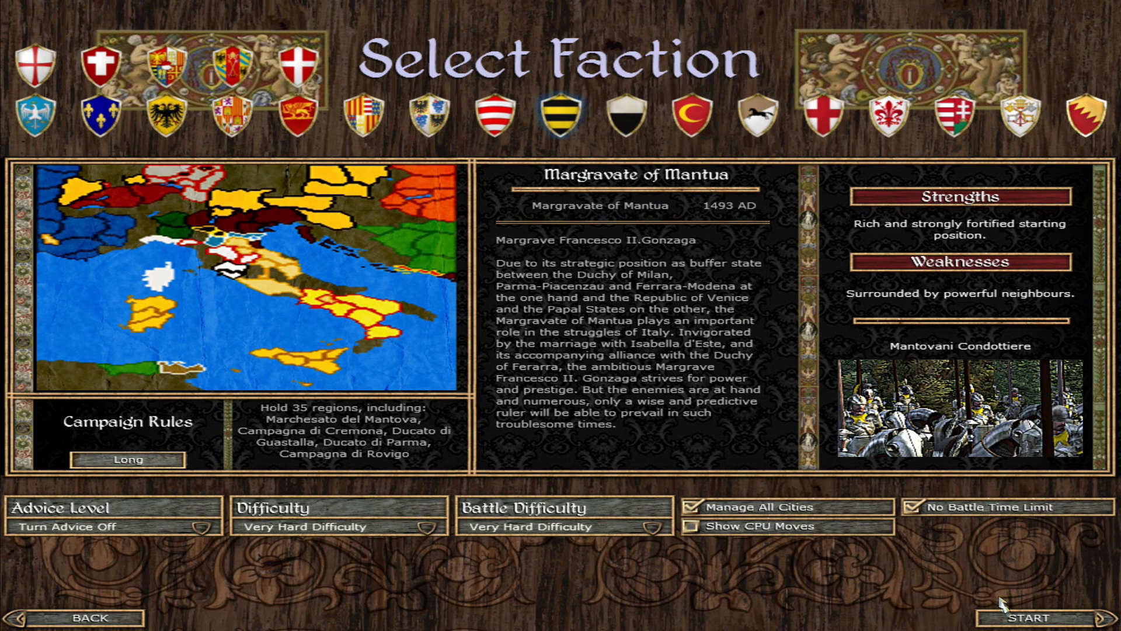
click(916, 507)
click(1006, 615)
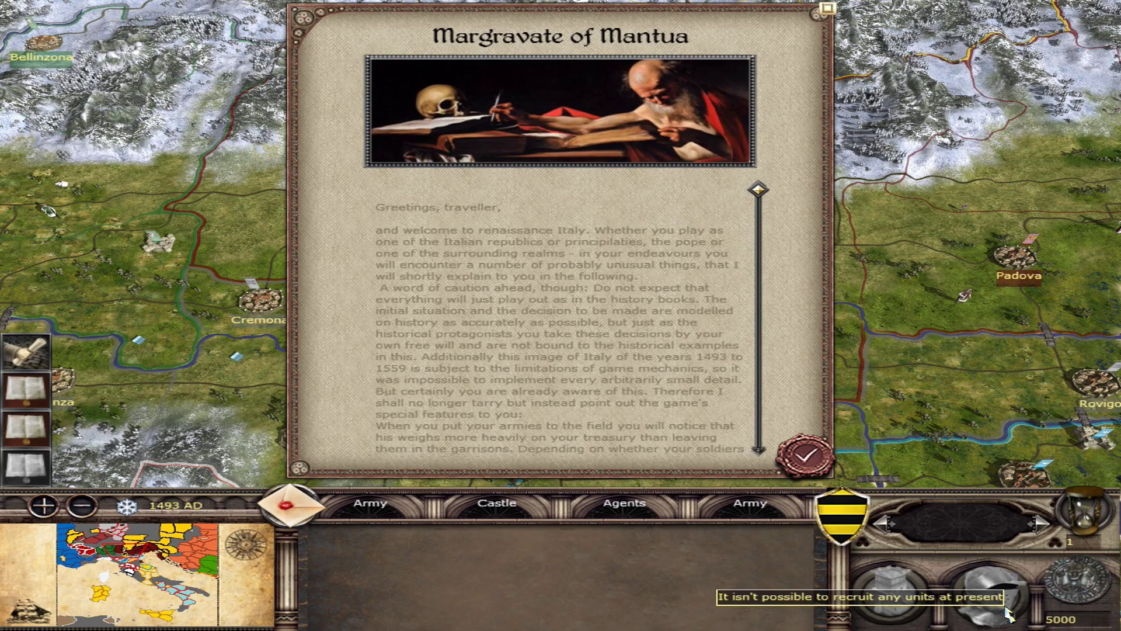
- Dismiss the Margravate of Mantua welcome message, accept the Duke of Milan's request for service and close the follow-up messages
click(799, 454)
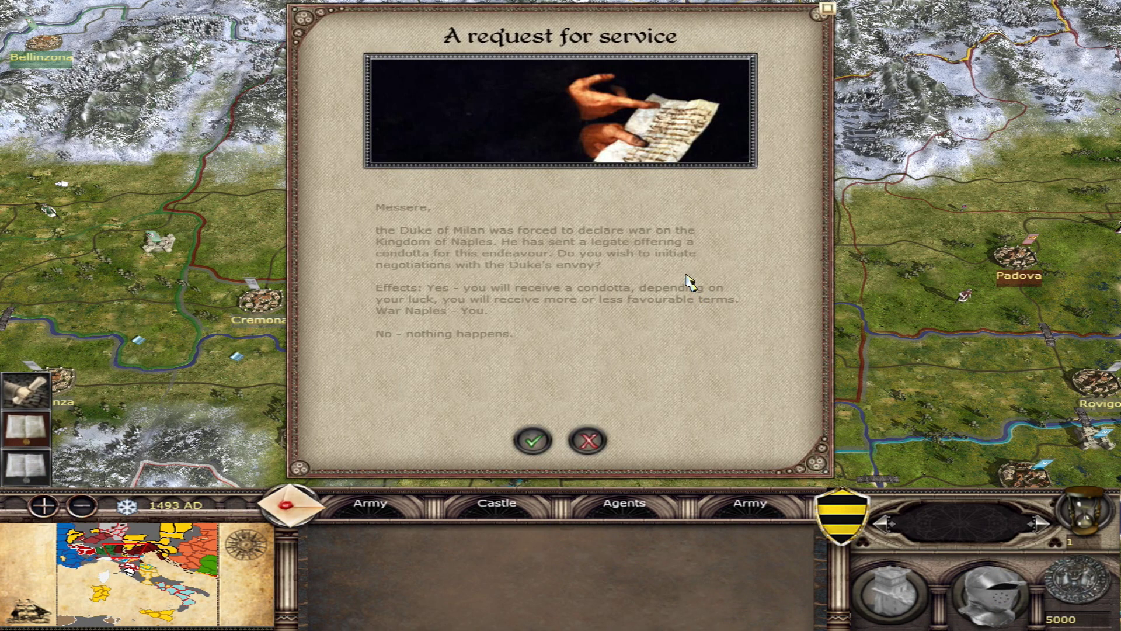
click(533, 442)
key(Return)
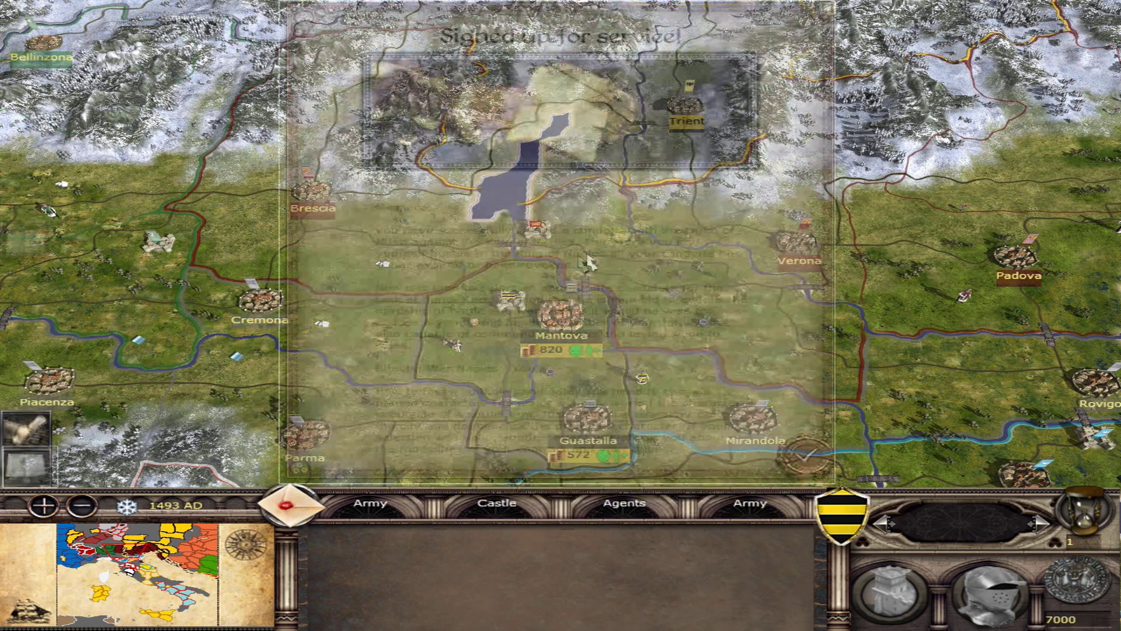
key(Return)
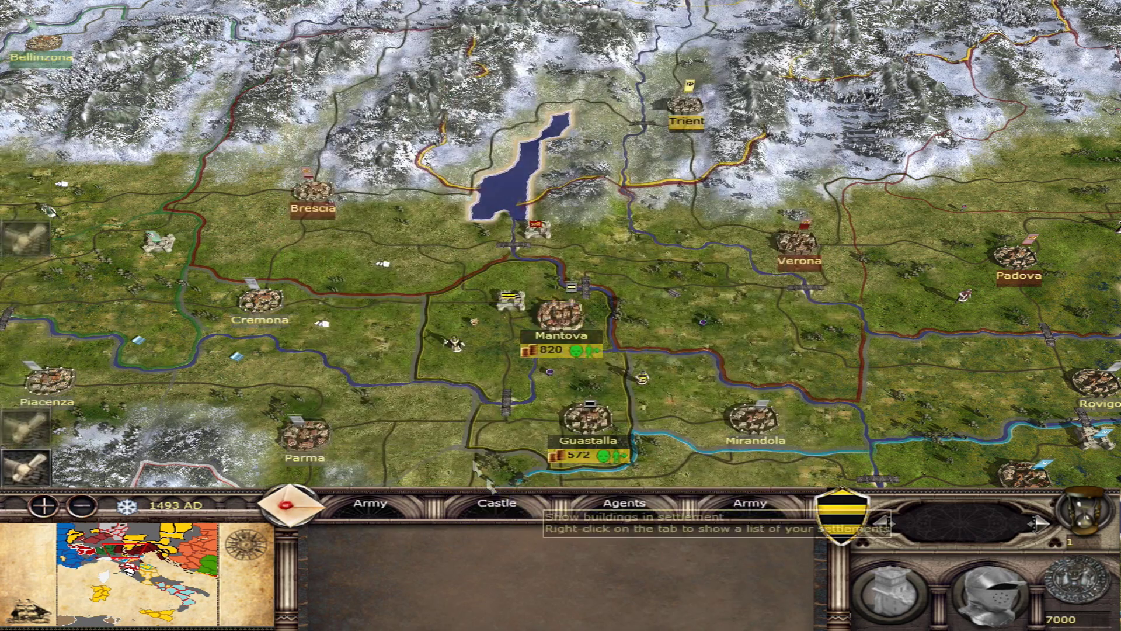